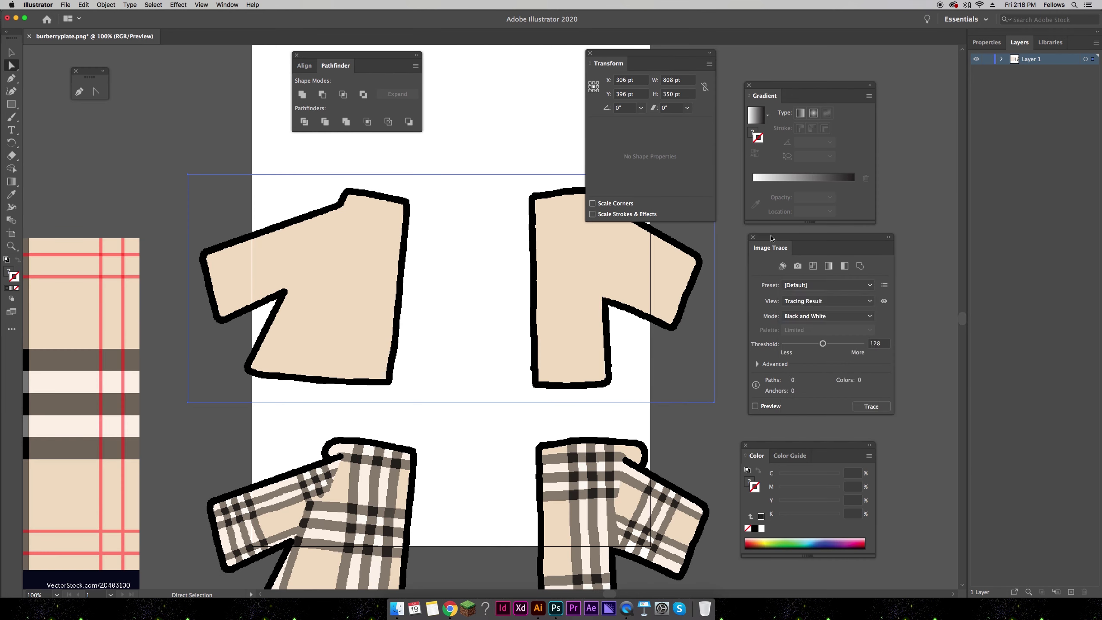
# Trace the shirt template image with the 3 Colors preset and set Paths to 31% in the advanced options.
pyautogui.click(826, 285)
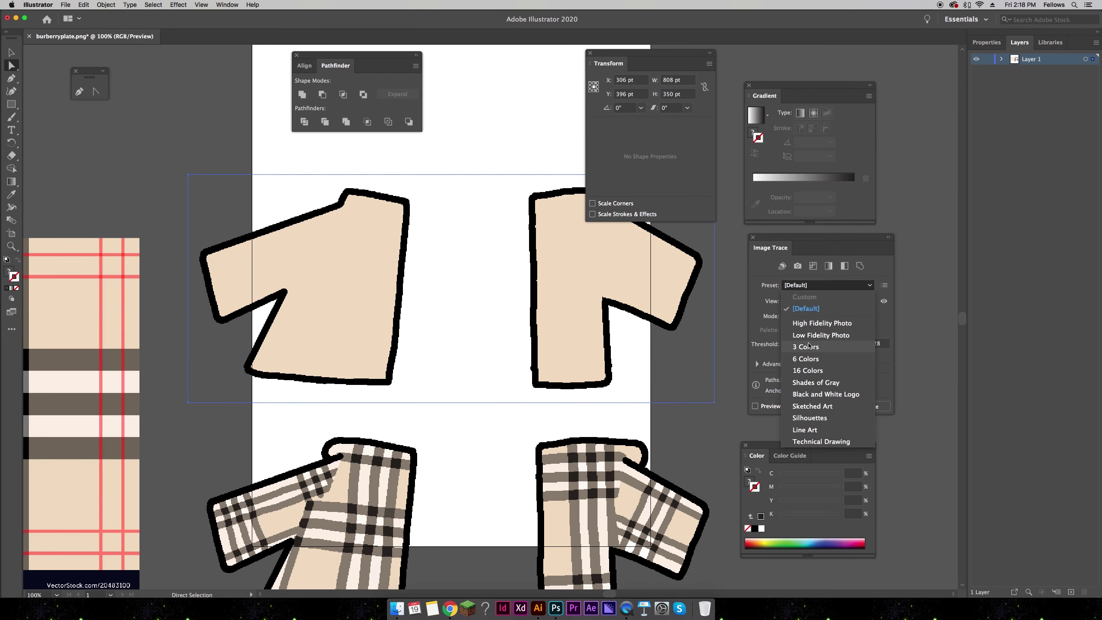
pyautogui.click(807, 347)
pyautogui.click(764, 364)
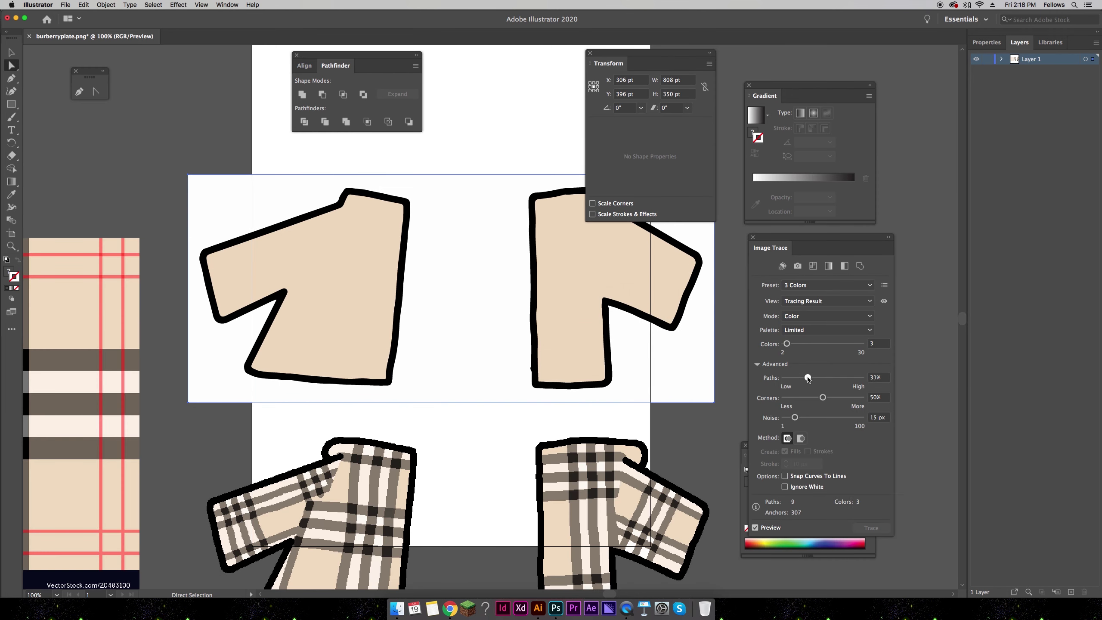
pyautogui.click(807, 378)
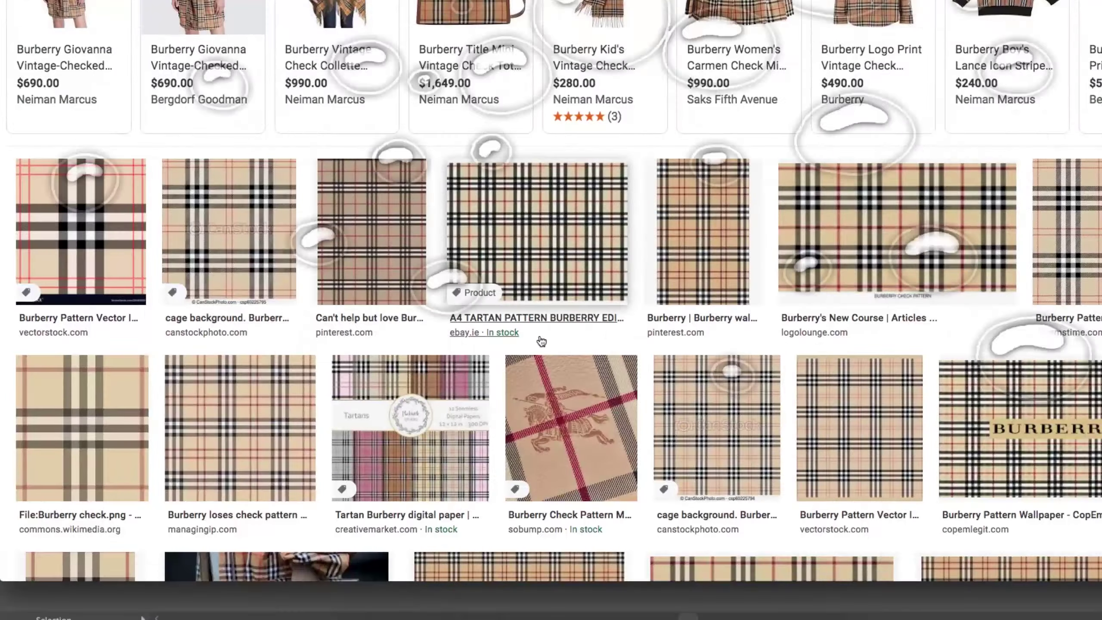
# In the browser, find the VectorStock Burberry pattern among the image results and save it to the desktop.
pyautogui.scroll(-5, 181, 148)
pyautogui.click(126, 43)
pyautogui.scroll(-5, 824, 131)
pyautogui.rightClick(853, 49)
pyautogui.click(894, 145)
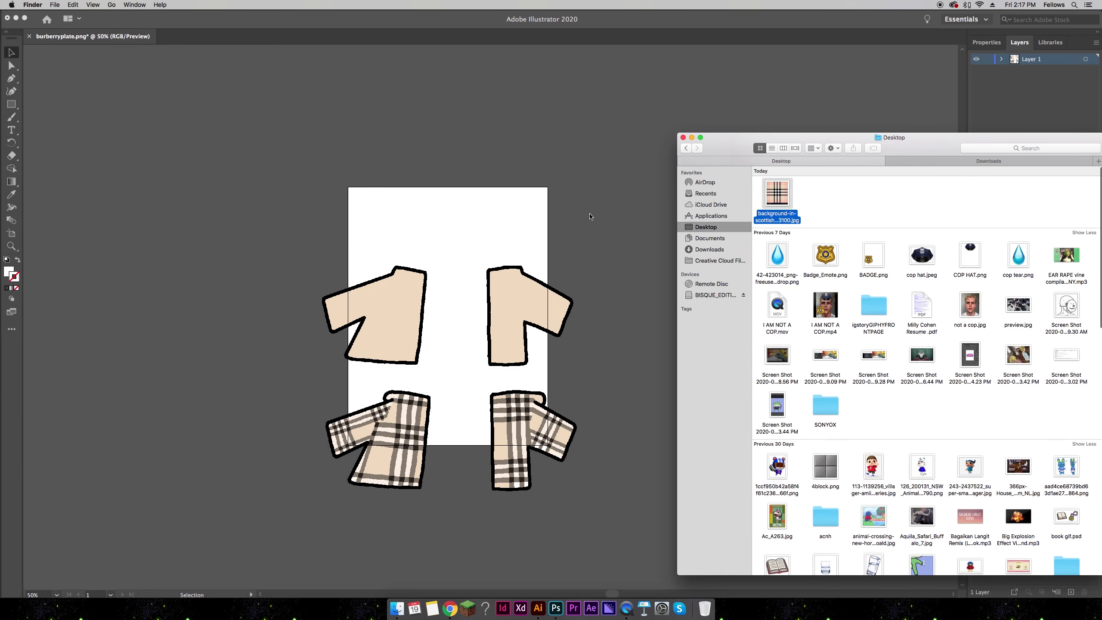
# Place the saved plaid image in the Illustrator document, on the empty canvas left of the artboard.
pyautogui.moveTo(776, 195); pyautogui.dragTo(228, 270)
pyautogui.click(228, 269)
pyautogui.scroll(3, 266, 143)
pyautogui.hscroll(1, 265, 143)
pyautogui.moveTo(347, 151); pyautogui.dragTo(186, 323)
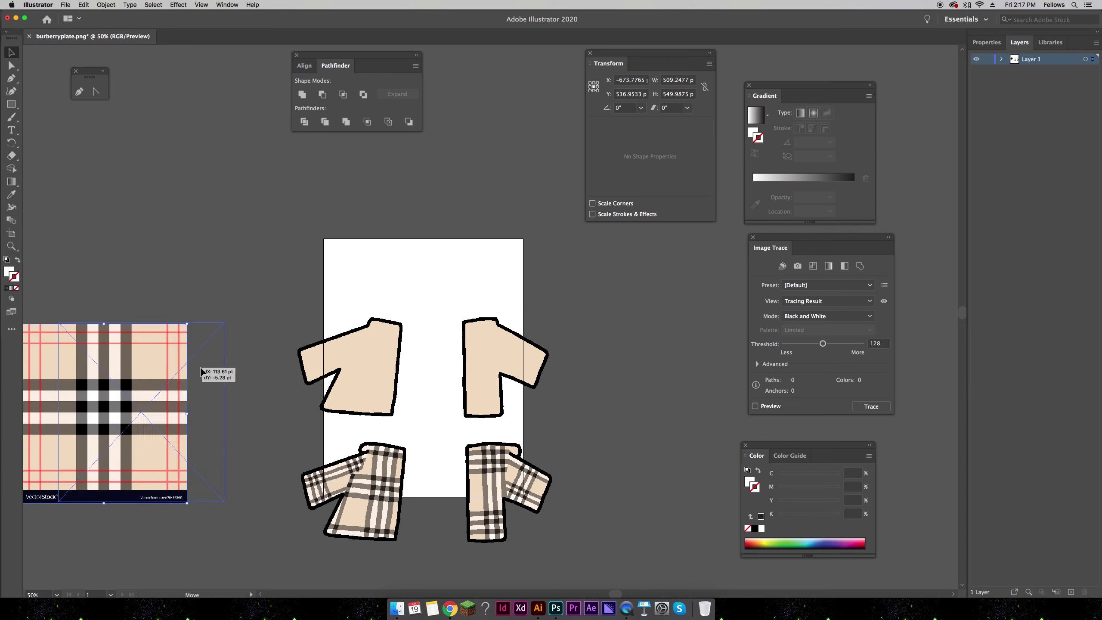
pyautogui.moveTo(146, 369); pyautogui.dragTo(226, 389)
# Draw a steep pen line from the top edge to the hem of the left shirt's body and open the stroke settings.
pyautogui.click(368, 220)
pyautogui.press('super+equal')
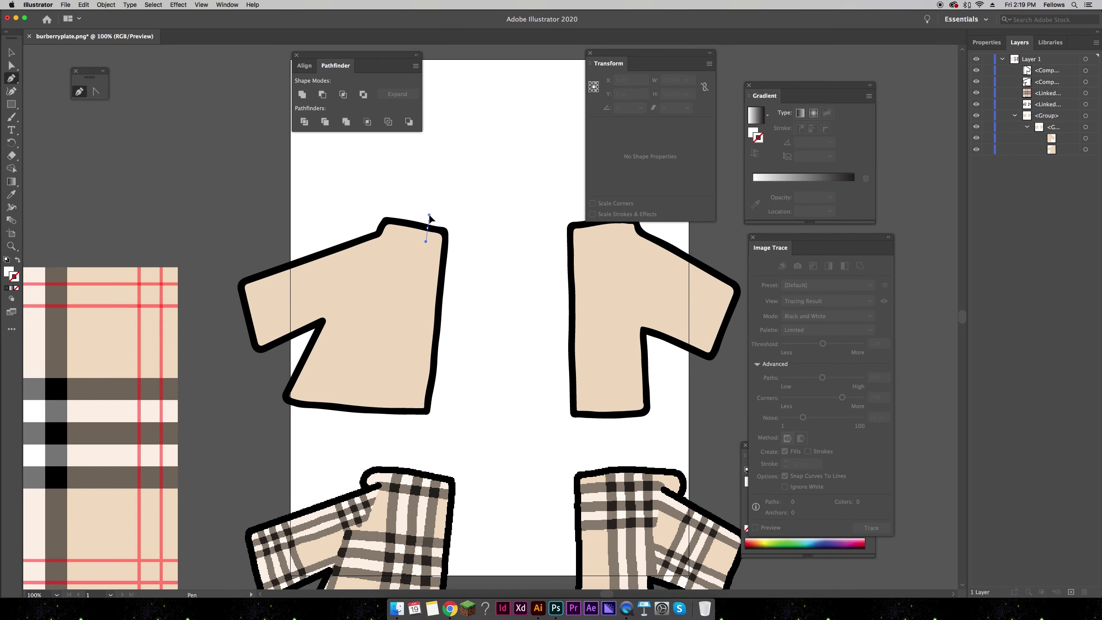
pyautogui.click(401, 411)
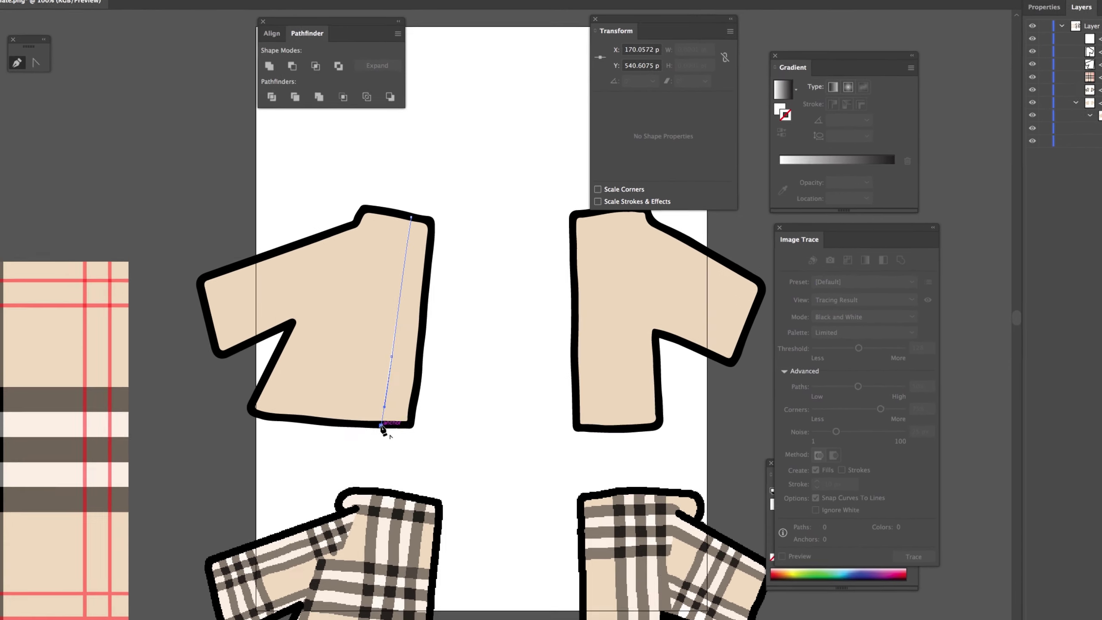
pyautogui.press('a')
pyautogui.click(166, 1)
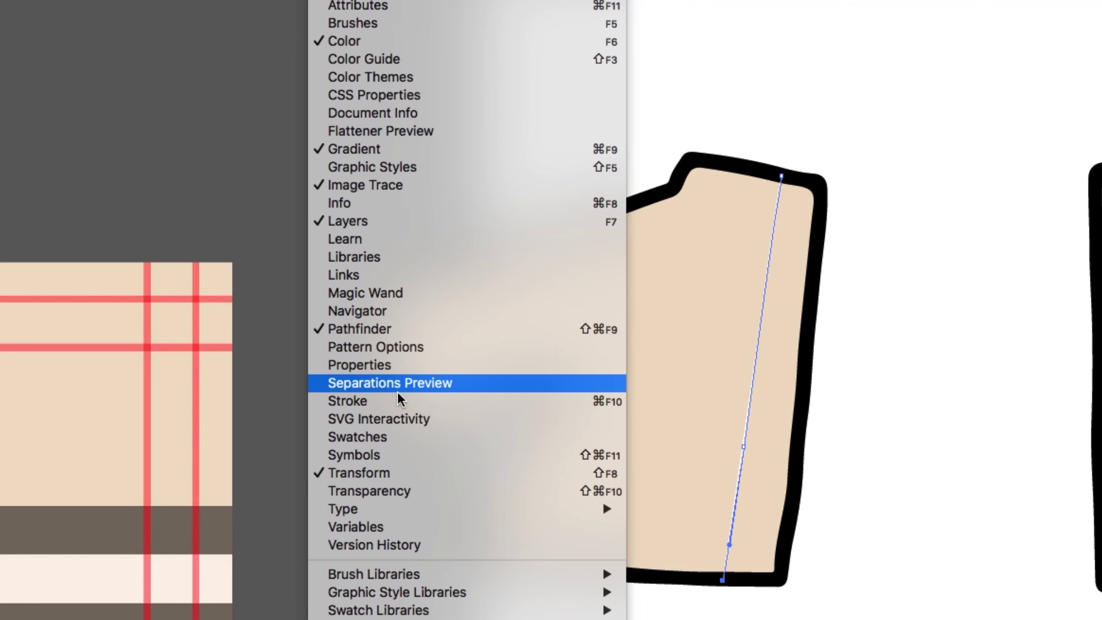
pyautogui.click(198, 333)
pyautogui.click(407, 391)
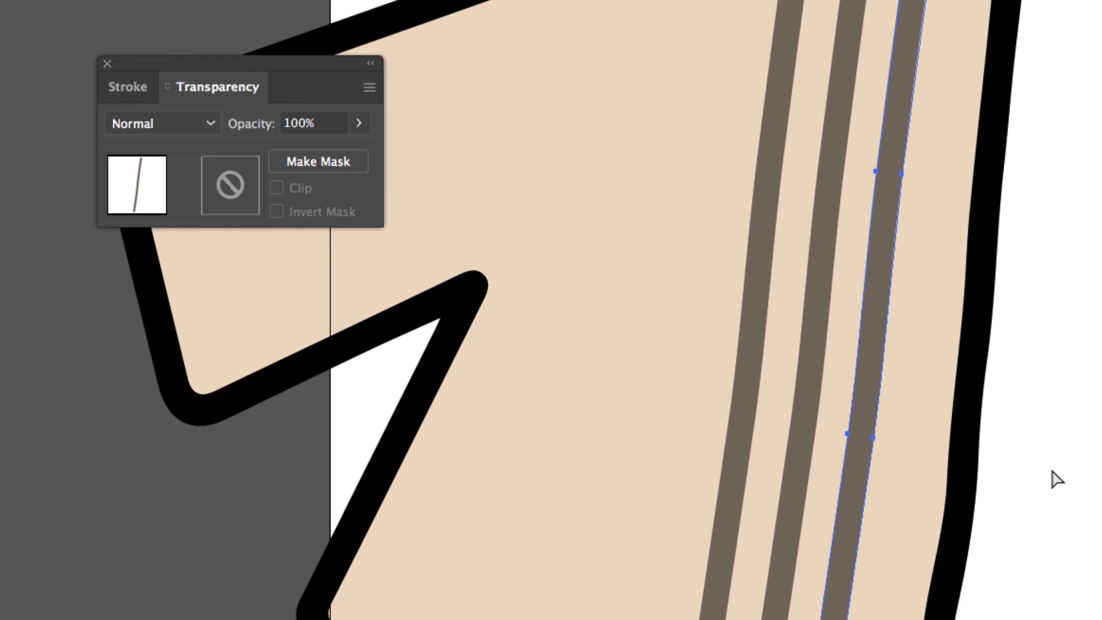
# Move the fourth brown stripe across the left shirt's body toward the sleeve and reshape its ends to meet the outline.
pyautogui.click(1053, 474)
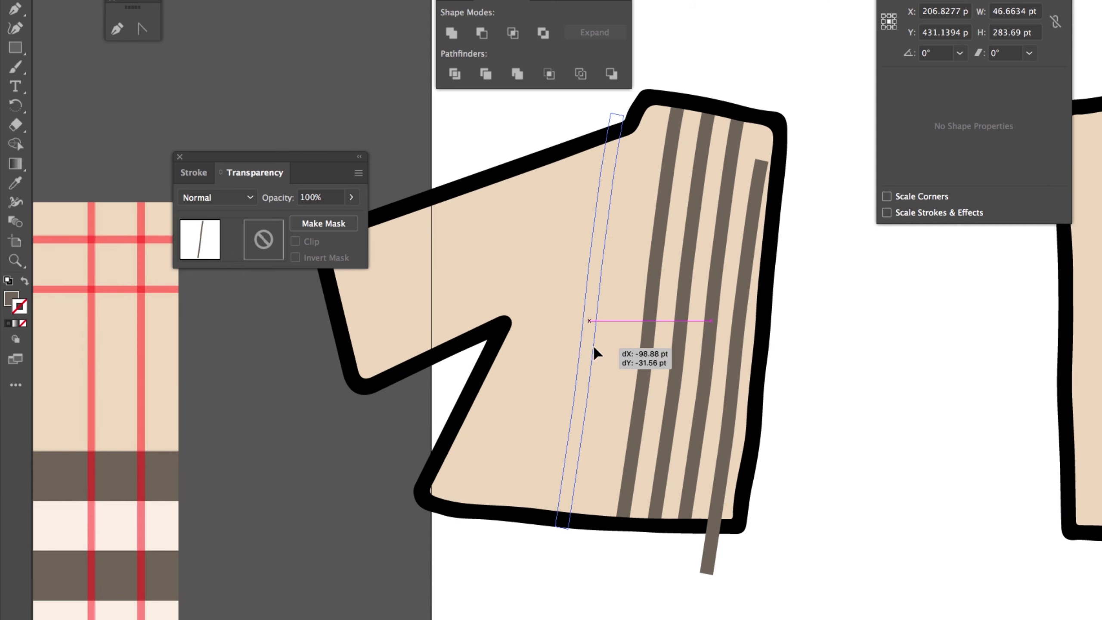
pyautogui.moveTo(598, 352); pyautogui.dragTo(573, 348)
pyautogui.moveTo(598, 112); pyautogui.dragTo(603, 138)
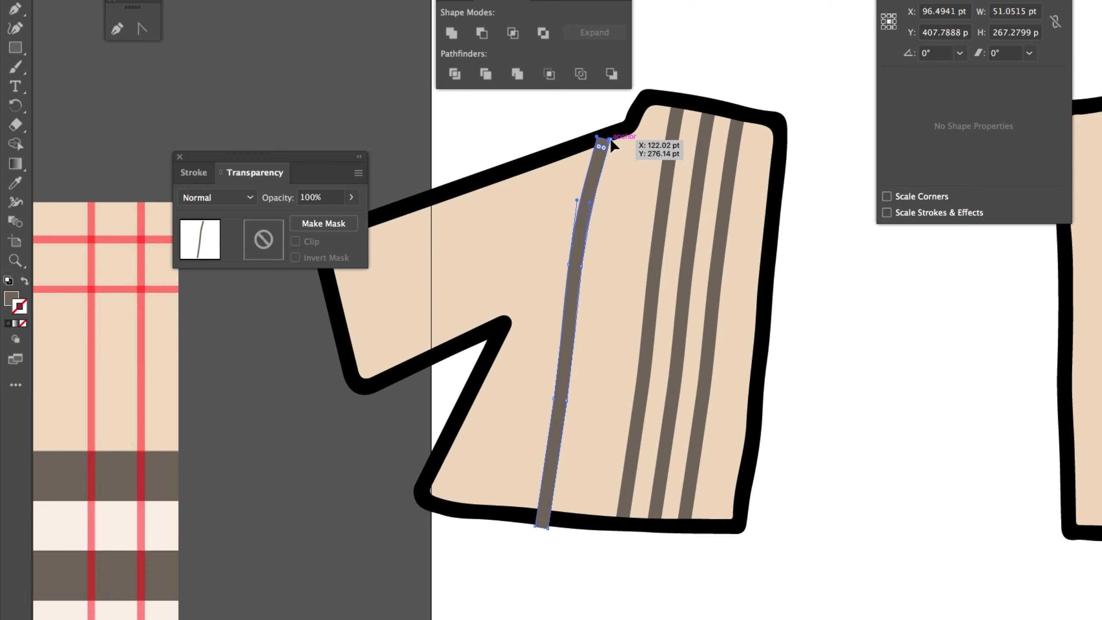
pyautogui.moveTo(542, 533); pyautogui.dragTo(512, 517)
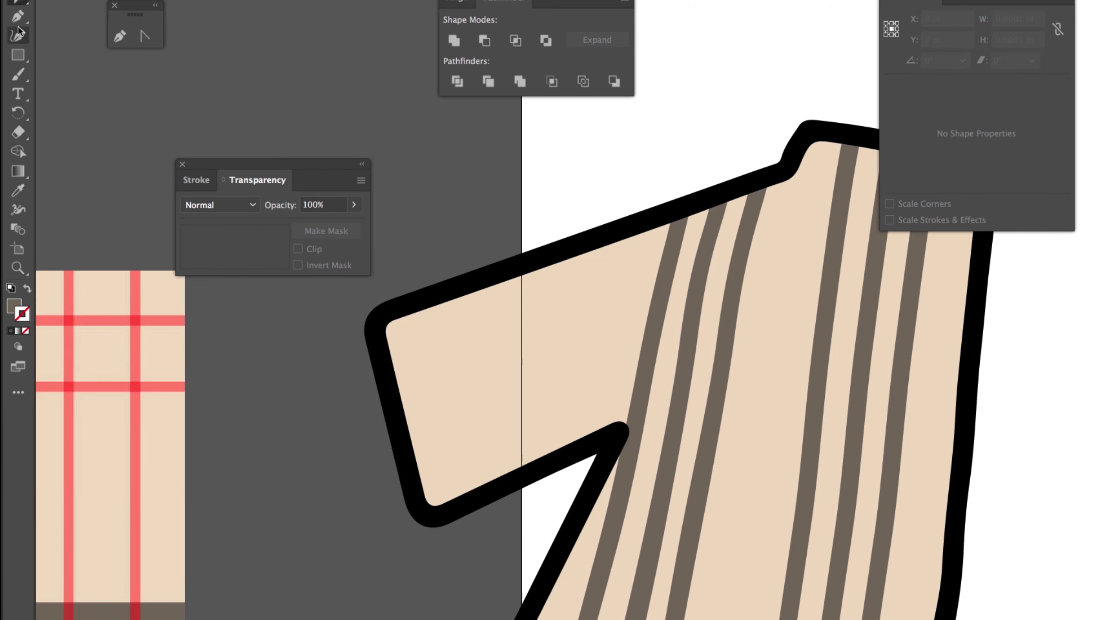
# Draw a pen line across the left shirt's sleeve from its upper edge to the armpit corner.
pyautogui.click(18, 16)
pyautogui.click(580, 249)
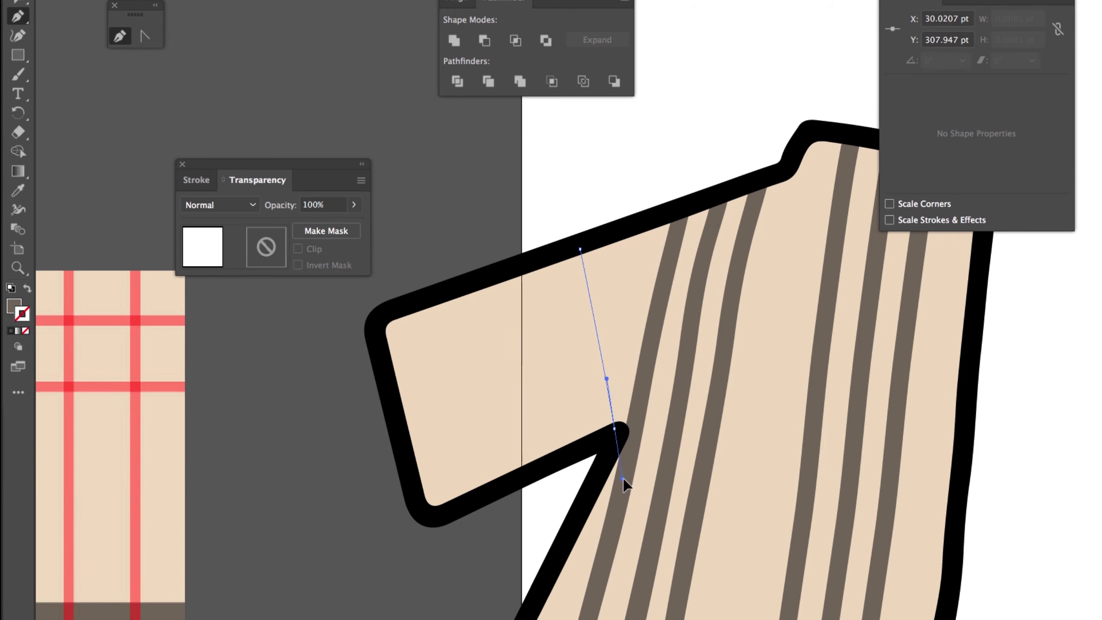
pyautogui.moveTo(626, 480); pyautogui.dragTo(625, 479)
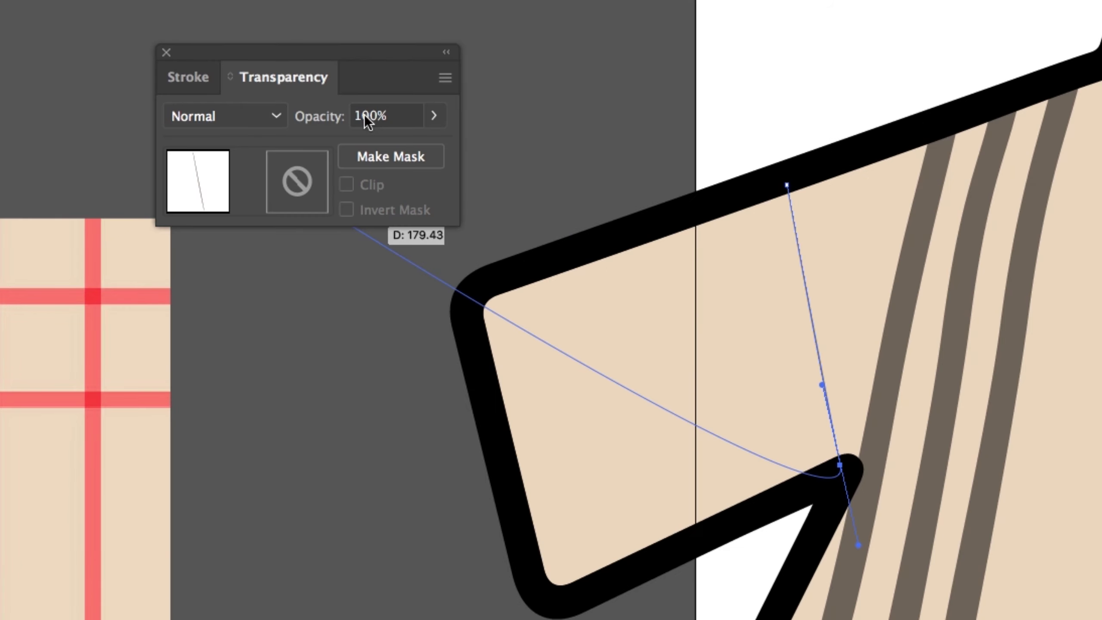
# Set the sleeve line's stroke weight to 8 pt.
pyautogui.press('super+F10')
pyautogui.write('8')
pyautogui.press('Return')
pyautogui.press('a')
# Convert the sleeve line into a filled shape with Outline Stroke.
pyautogui.click(802, 260)
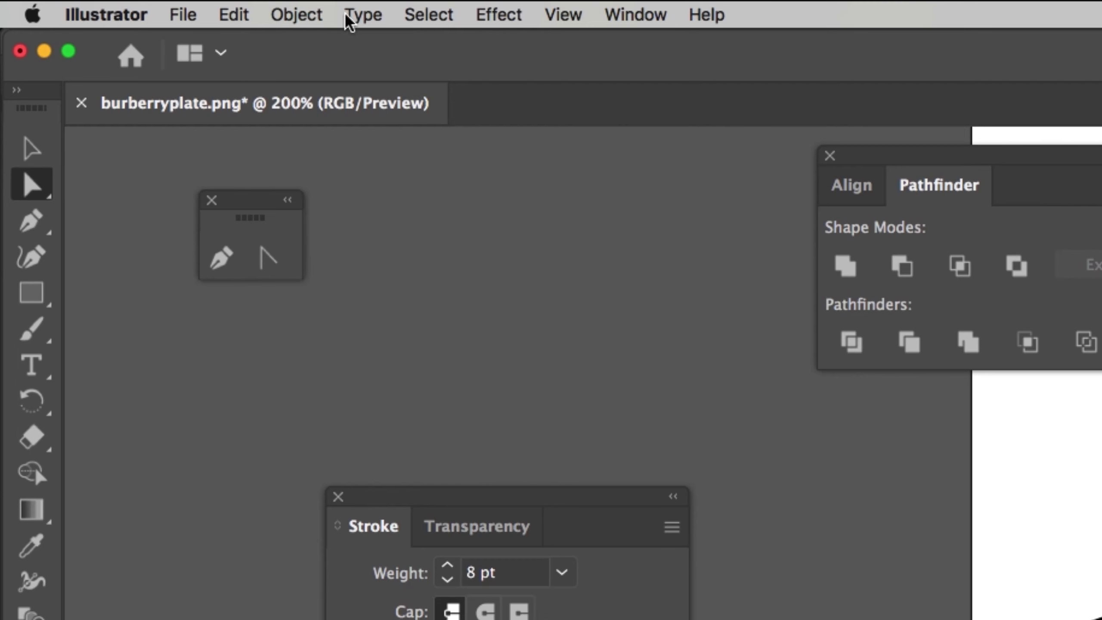
pyautogui.click(158, 6)
pyautogui.moveTo(180, 298)
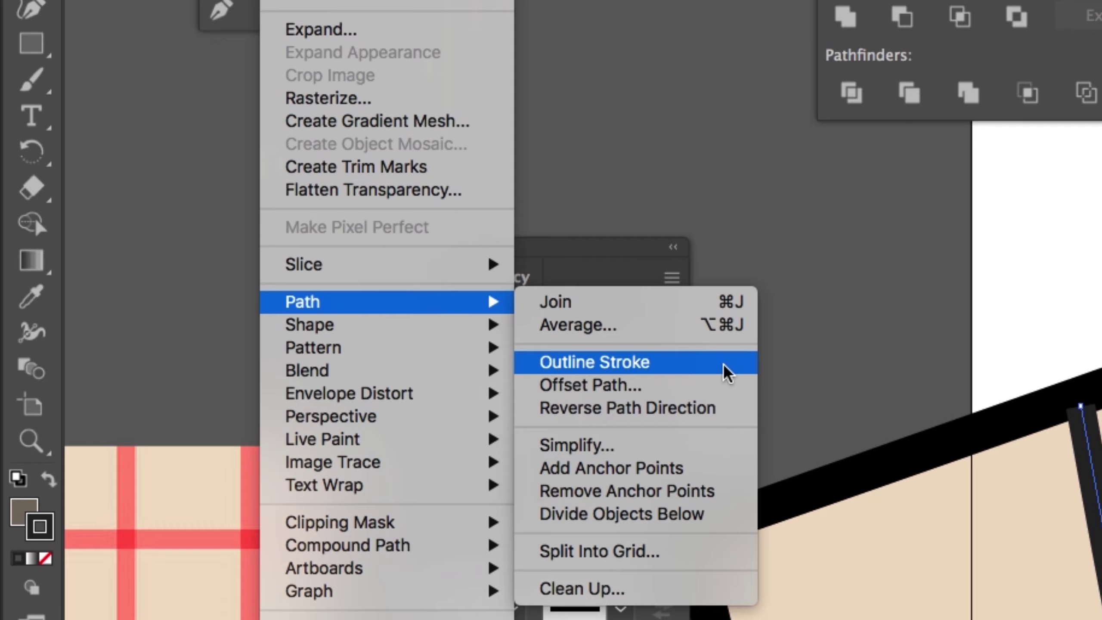
pyautogui.click(727, 372)
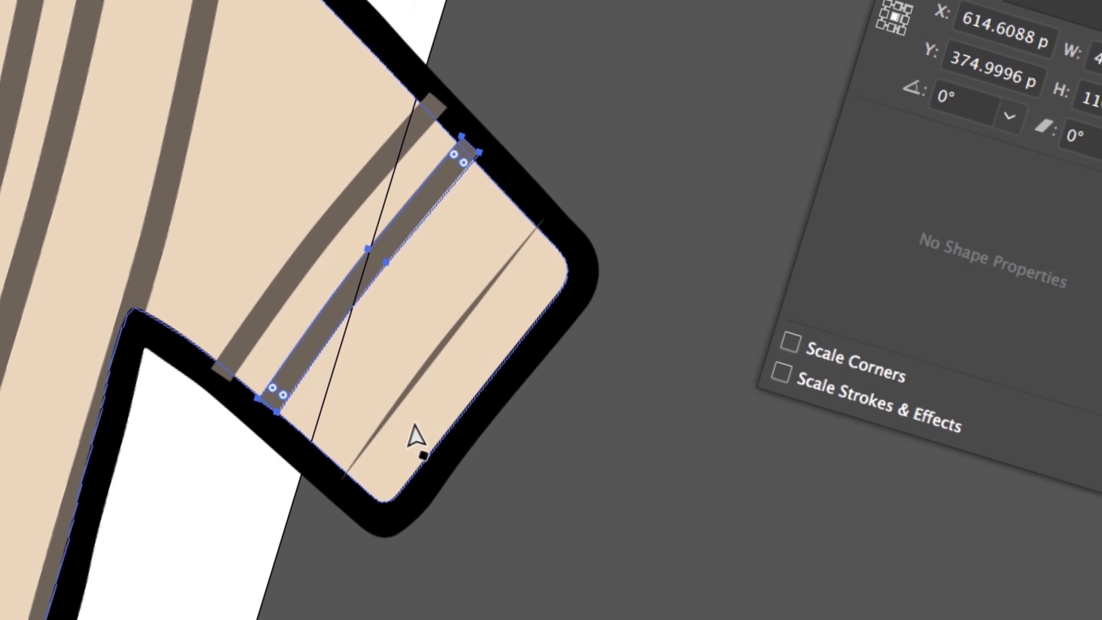
# Select the thin stripe near the cuff of the right shirt's sleeve and move it toward the other sleeve stripes.
pyautogui.click(406, 394)
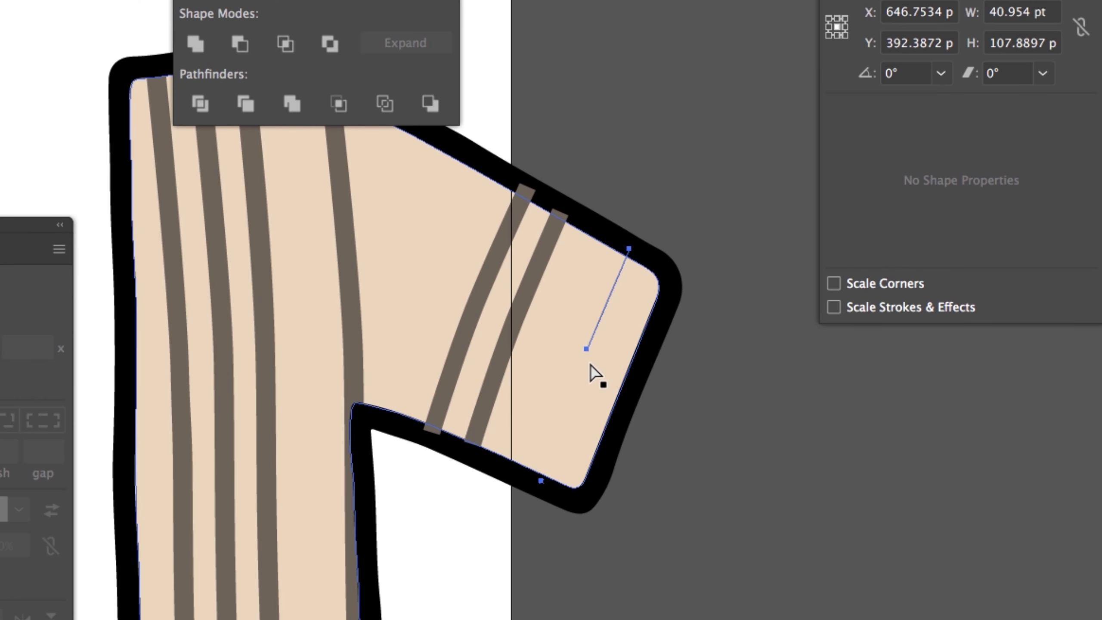
pyautogui.moveTo(591, 374); pyautogui.dragTo(492, 413)
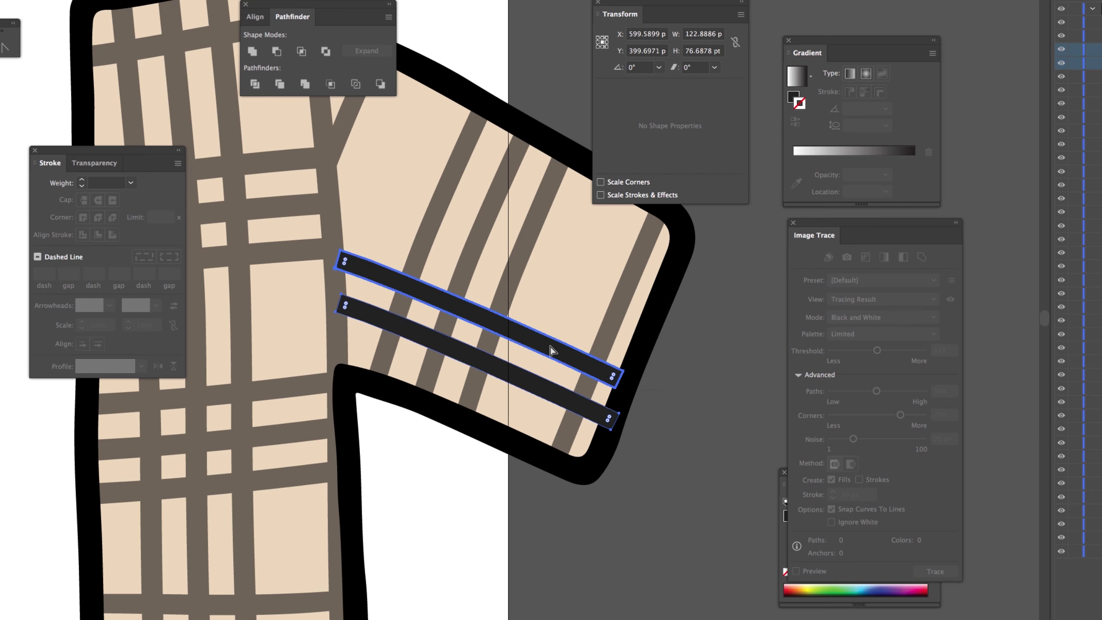
# Nudge the two dark lengthwise stripes on the right shirt's sleeve down by about 3 pt.
pyautogui.press('Down')
pyautogui.press('Down')
pyautogui.press('Down')
pyautogui.press('Down')
pyautogui.press('Down')
pyautogui.press('Down')
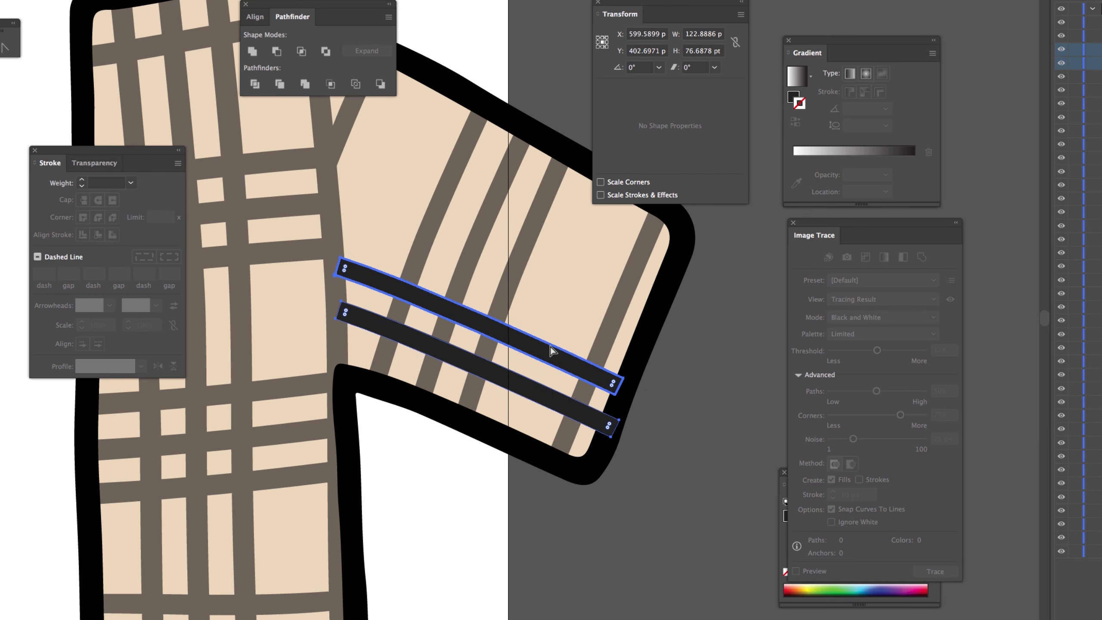
pyautogui.click(529, 386)
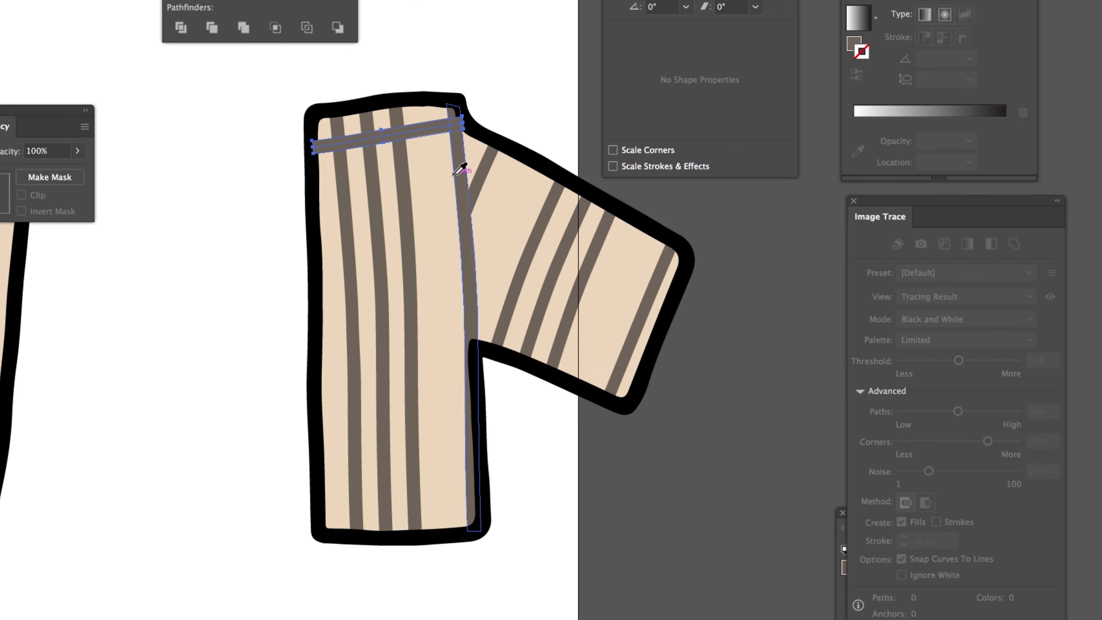
# Sample the brown stripe color for the right shirt's top cross stripe and place a third 9 pt dark line below the other two.
pyautogui.click(433, 176)
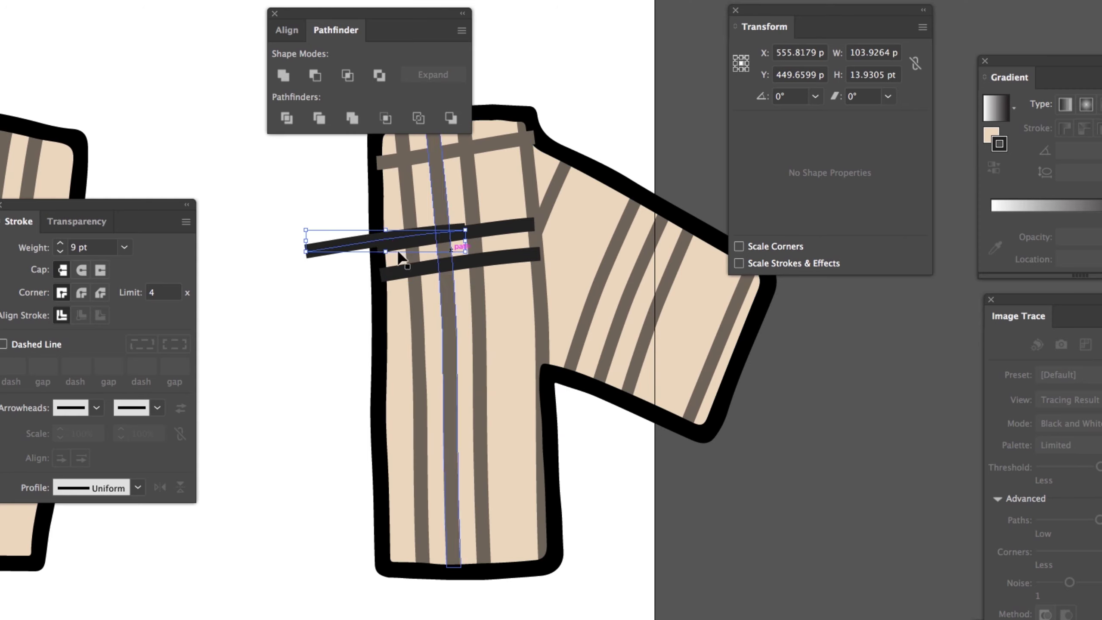
pyautogui.moveTo(393, 246); pyautogui.dragTo(455, 287)
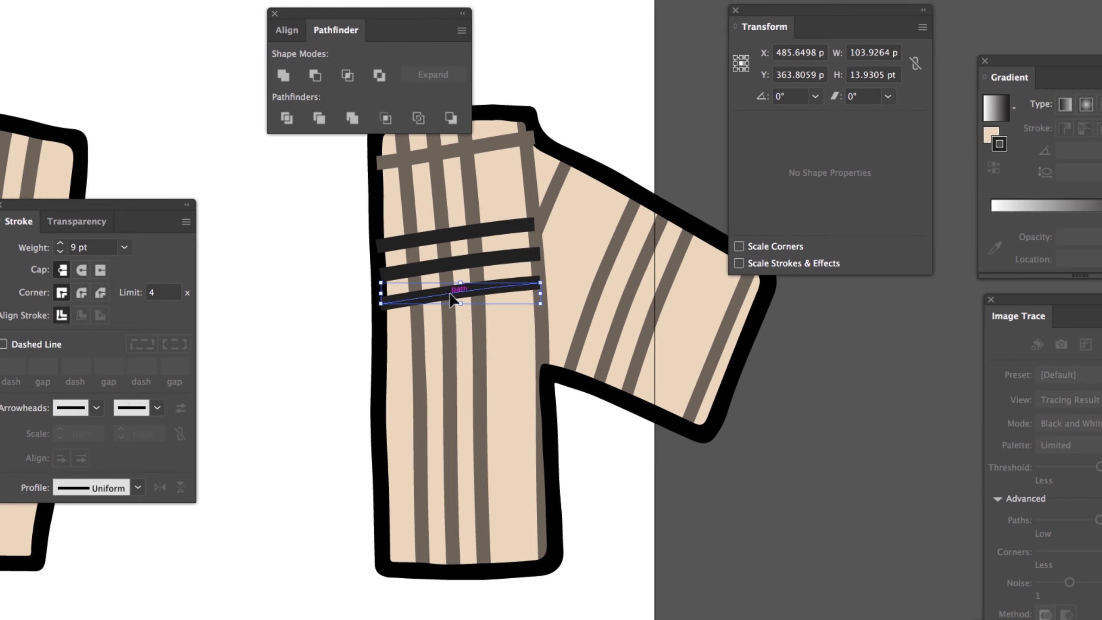
# Position the dark cross stripes on the left shirt's body and sleeve and adjust the ends to fit the outline.
pyautogui.moveTo(319, 118); pyautogui.dragTo(360, 130)
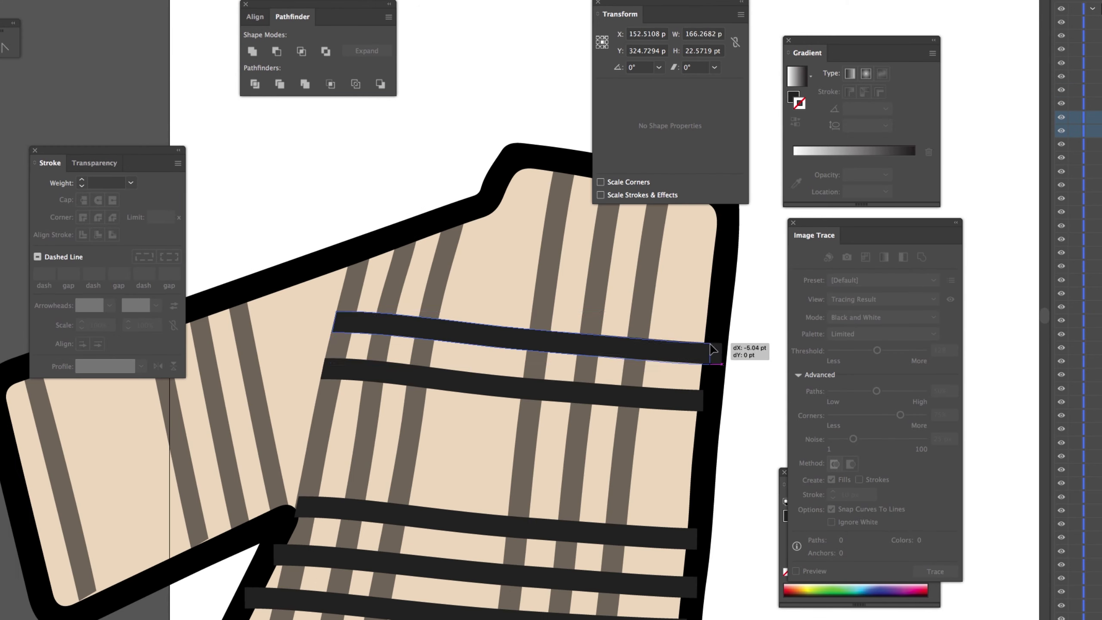
pyautogui.moveTo(711, 348); pyautogui.dragTo(627, 302)
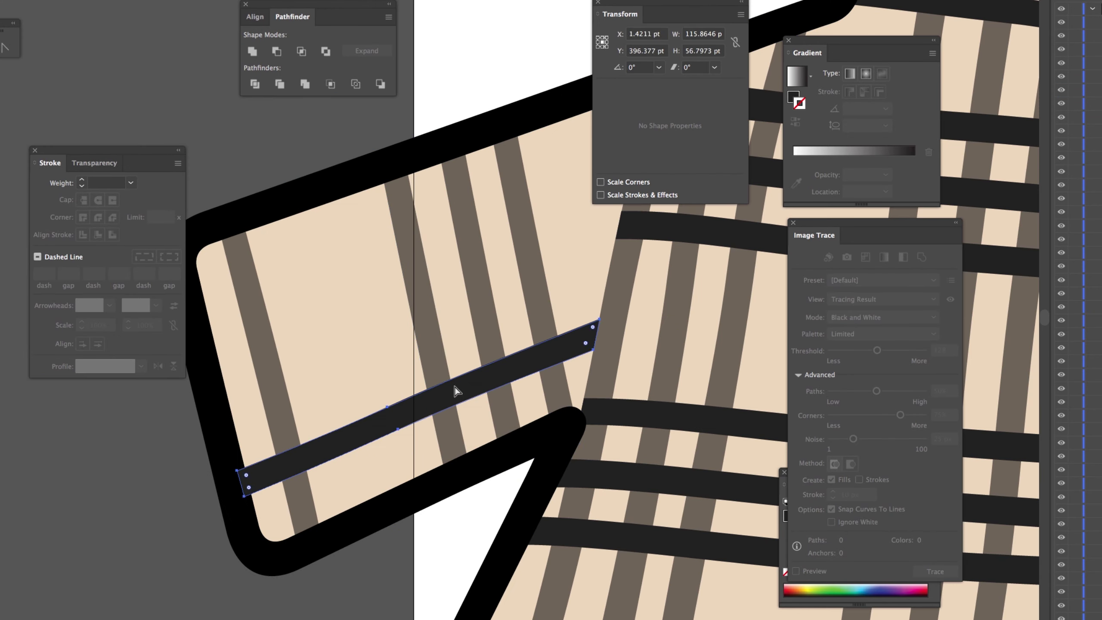
pyautogui.moveTo(455, 386); pyautogui.dragTo(386, 373)
pyautogui.moveTo(585, 269); pyautogui.dragTo(607, 271)
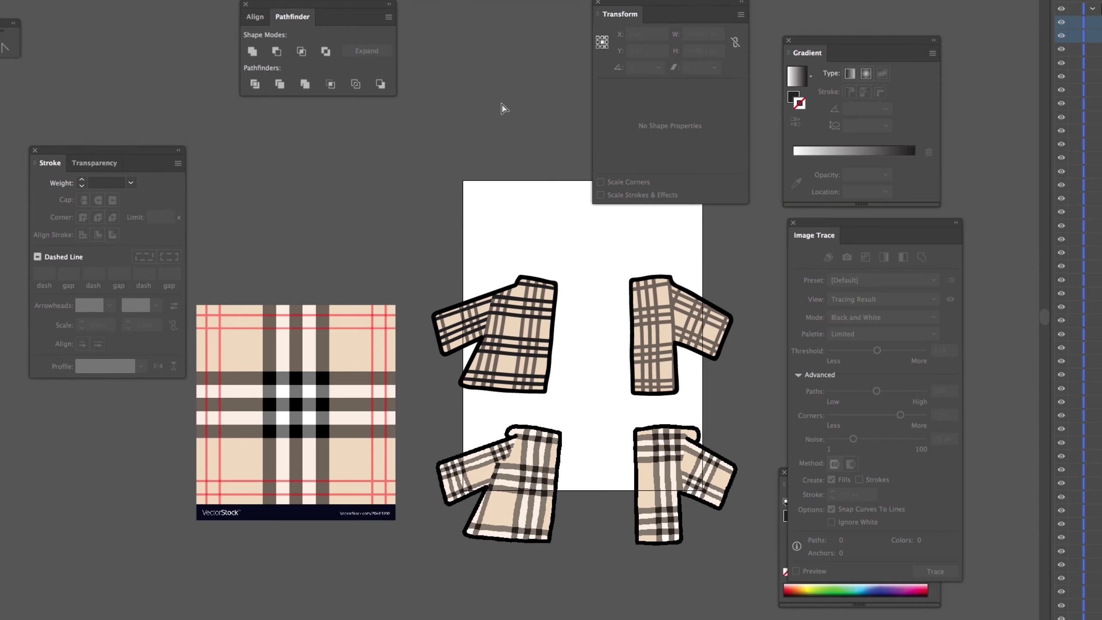
# Select all the plaid stripes on the left shirt and split them at their overlaps with Pathfinder Divide.
pyautogui.click(527, 223)
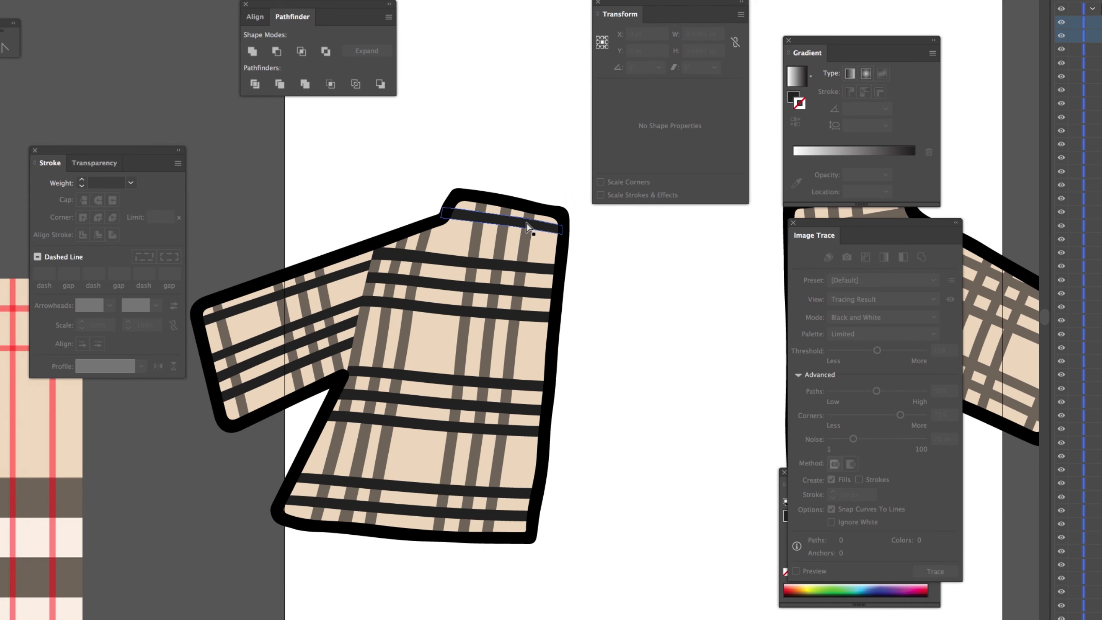
pyautogui.click(527, 223)
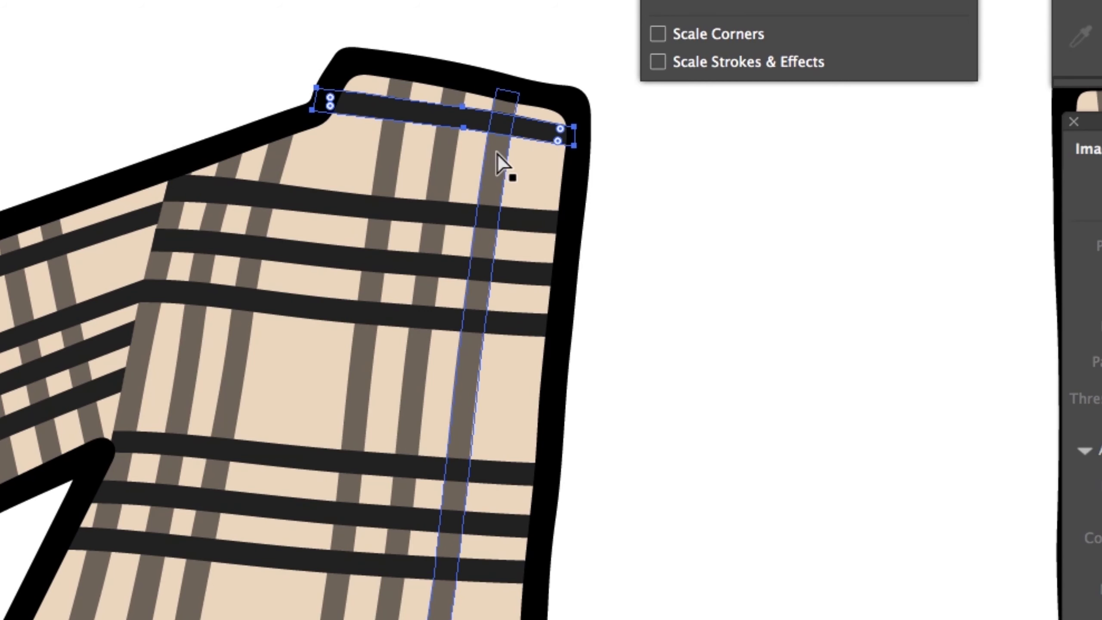
pyautogui.keyDown('shift'); pyautogui.click(526, 237); pyautogui.keyUp('shift')
pyautogui.keyDown('shift'); pyautogui.click(502, 238); pyautogui.keyUp('shift')
pyautogui.keyDown('shift'); pyautogui.click(477, 240); pyautogui.keyUp('shift')
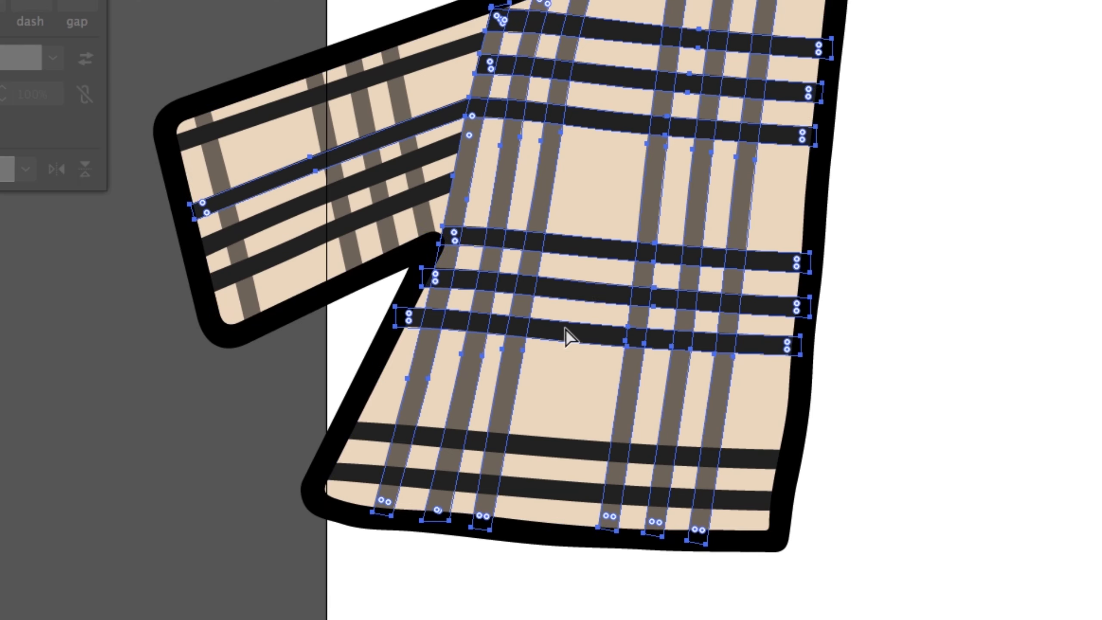
pyautogui.click(609, 154)
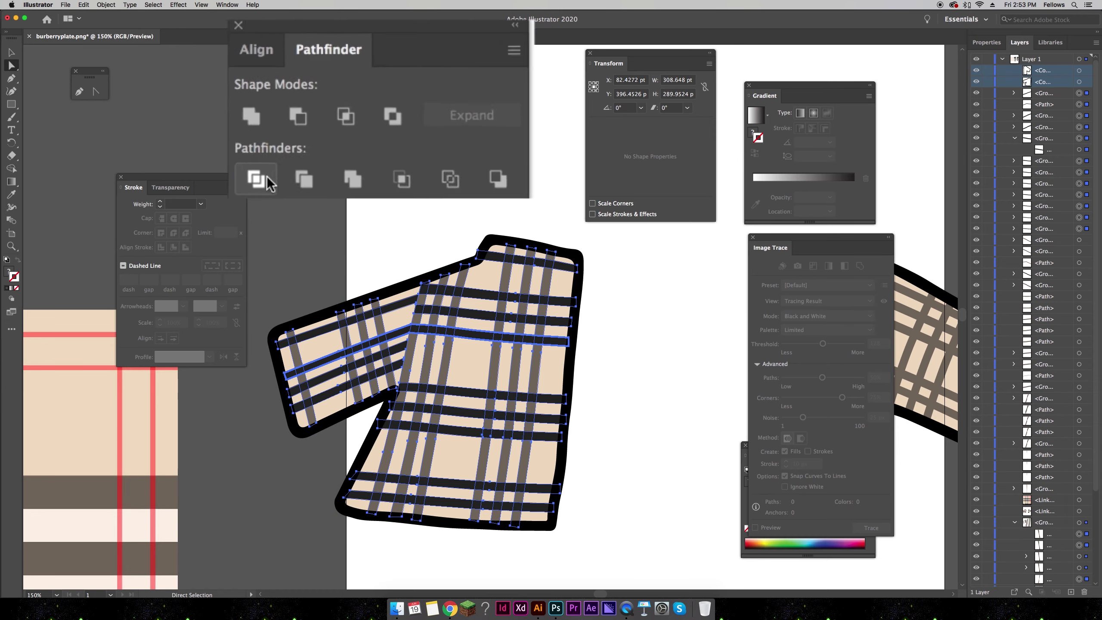
pyautogui.click(268, 178)
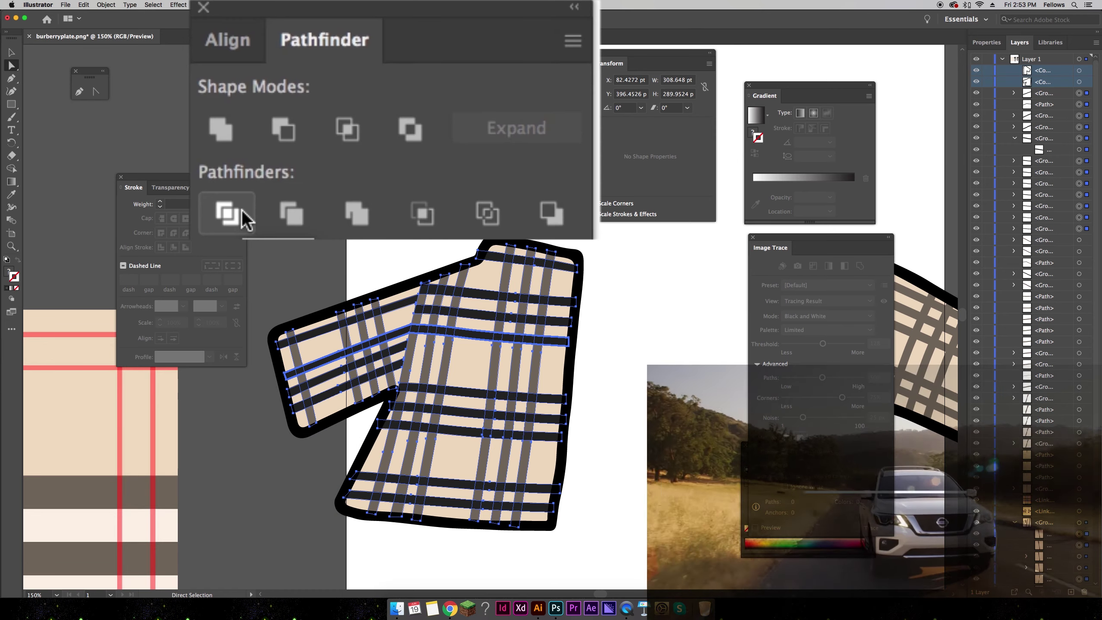
# Select the dark cross-stripe segments between the vertical stripes on the left shirt's upper body.
pyautogui.click(423, 195)
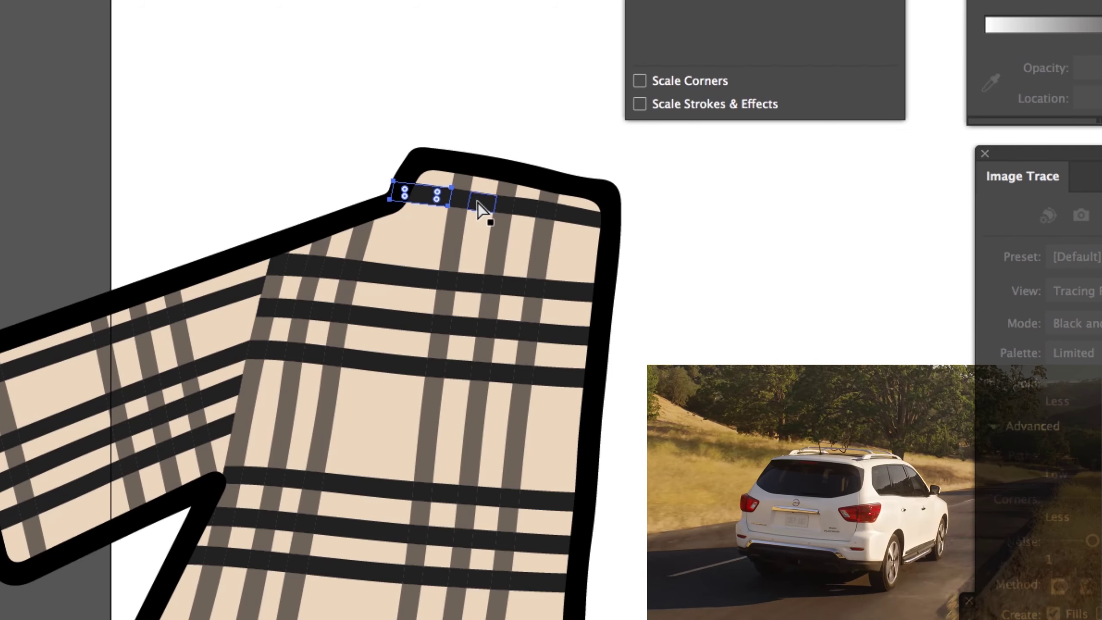
pyautogui.keyDown('shift'); pyautogui.click(481, 205); pyautogui.keyUp('shift')
pyautogui.keyDown('shift'); pyautogui.click(525, 209); pyautogui.keyUp('shift')
pyautogui.keyDown('shift'); pyautogui.click(581, 218); pyautogui.keyUp('shift')
pyautogui.keyDown('shift'); pyautogui.click(564, 292); pyautogui.keyUp('shift')
pyautogui.keyDown('shift'); pyautogui.click(514, 287); pyautogui.keyUp('shift')
pyautogui.keyDown('shift'); pyautogui.click(470, 283); pyautogui.keyUp('shift')
pyautogui.keyDown('shift'); pyautogui.click(401, 277); pyautogui.keyUp('shift')
pyautogui.keyDown('shift'); pyautogui.click(329, 272); pyautogui.keyUp('shift')
pyautogui.keyDown('shift'); pyautogui.click(295, 264); pyautogui.keyUp('shift')
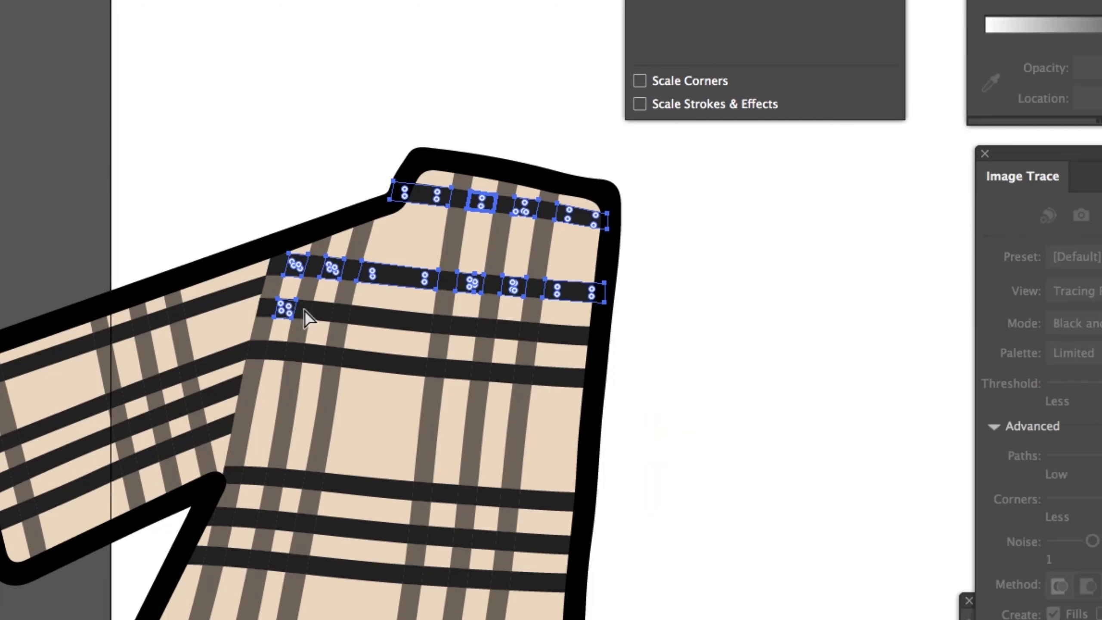
# Add the remaining dark cross-stripe segments on the left shirt's upper body and sleeve and recolor them with the sampled stripe brown.
pyautogui.keyDown('shift'); pyautogui.click(499, 200); pyautogui.keyUp('shift')
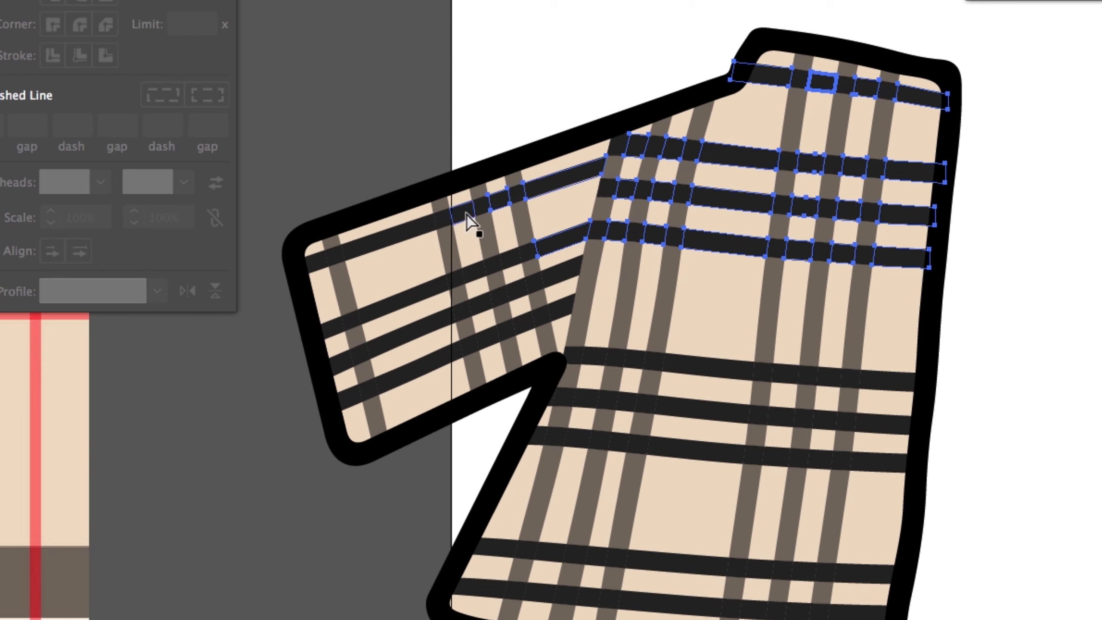
pyautogui.keyDown('shift'); pyautogui.click(520, 282); pyautogui.keyUp('shift')
pyautogui.keyDown('shift'); pyautogui.click(558, 278); pyautogui.keyUp('shift')
pyautogui.moveTo(555, 314); pyautogui.dragTo(525, 322)
pyautogui.hotkey('ctrl', 'z')
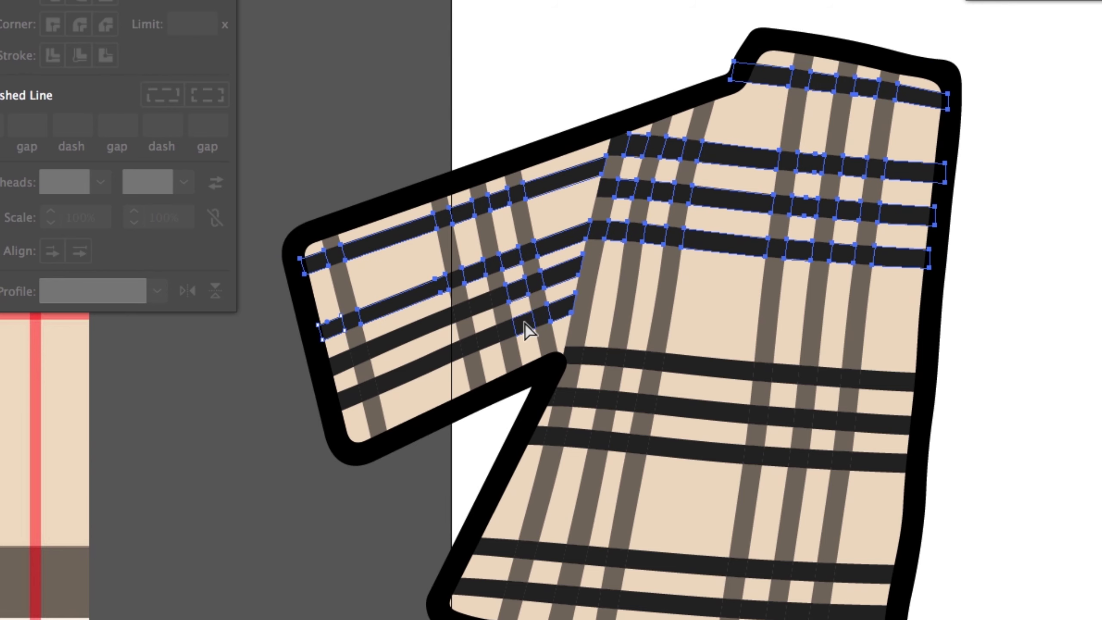
pyautogui.keyDown('shift'); pyautogui.click(429, 335); pyautogui.keyUp('shift')
pyautogui.keyDown('shift'); pyautogui.click(410, 380); pyautogui.keyUp('shift')
pyautogui.click(363, 323)
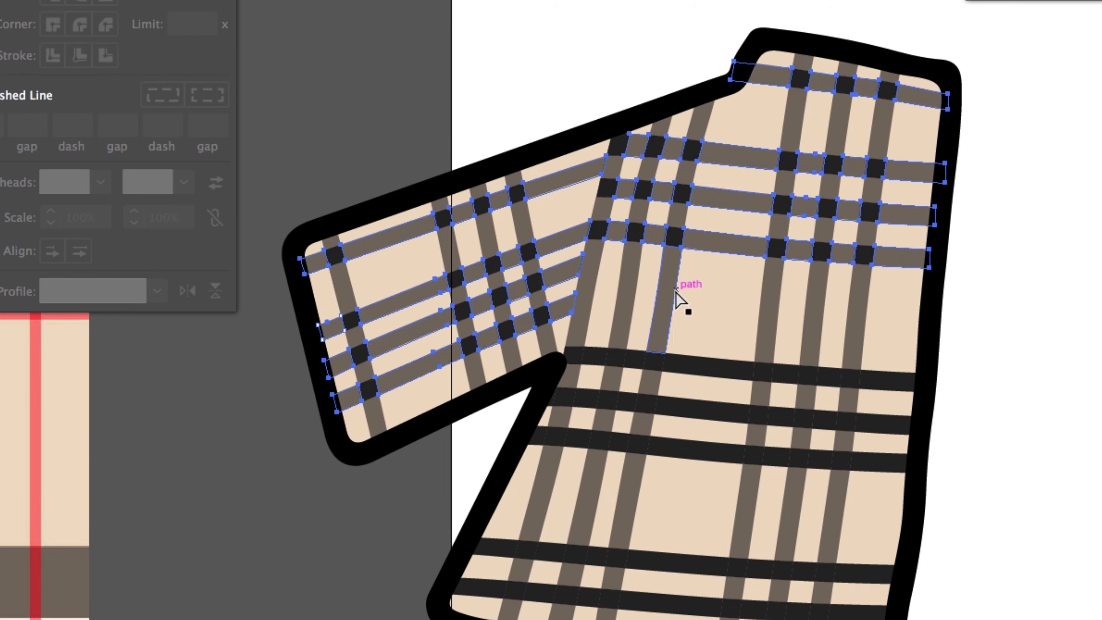
# Select the dark cross-stripe segments between the vertical stripes on the left shirt's middle and lower body and recolor them with the stripe brown.
pyautogui.keyDown('ctrl'); pyautogui.click(980, 334); pyautogui.keyUp('ctrl')
pyautogui.hotkey('ctrl', '+')
pyautogui.hotkey('ctrl', '+')
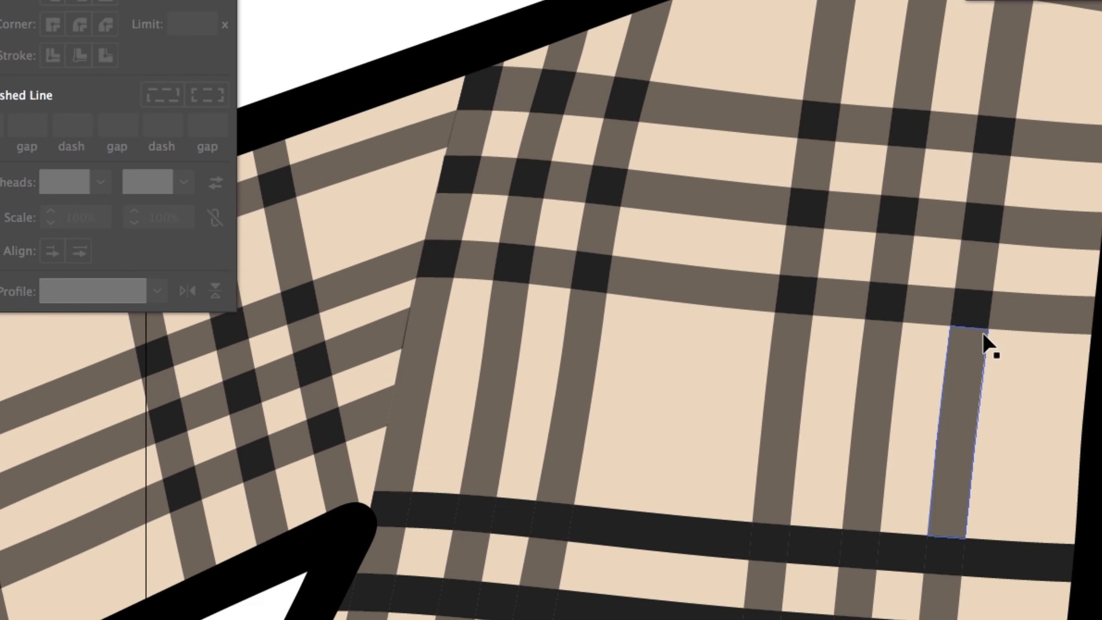
pyautogui.scroll(-6, 983, 339)
pyautogui.click(1020, 110)
pyautogui.keyDown('shift'); pyautogui.click(901, 104); pyautogui.keyUp('shift')
pyautogui.keyDown('shift'); pyautogui.click(817, 99); pyautogui.keyUp('shift')
pyautogui.keyDown('shift'); pyautogui.click(711, 99); pyautogui.keyUp('shift')
pyautogui.keyDown('shift'); pyautogui.click(528, 72); pyautogui.keyUp('shift')
pyautogui.keyDown('shift'); pyautogui.click(451, 67); pyautogui.keyUp('shift')
pyautogui.keyDown('shift'); pyautogui.click(440, 156); pyautogui.keyUp('shift')
pyautogui.keyDown('shift'); pyautogui.click(513, 153); pyautogui.keyUp('shift')
pyautogui.keyDown('shift'); pyautogui.click(657, 167); pyautogui.keyUp('shift')
pyautogui.keyDown('shift'); pyautogui.click(809, 181); pyautogui.keyUp('shift')
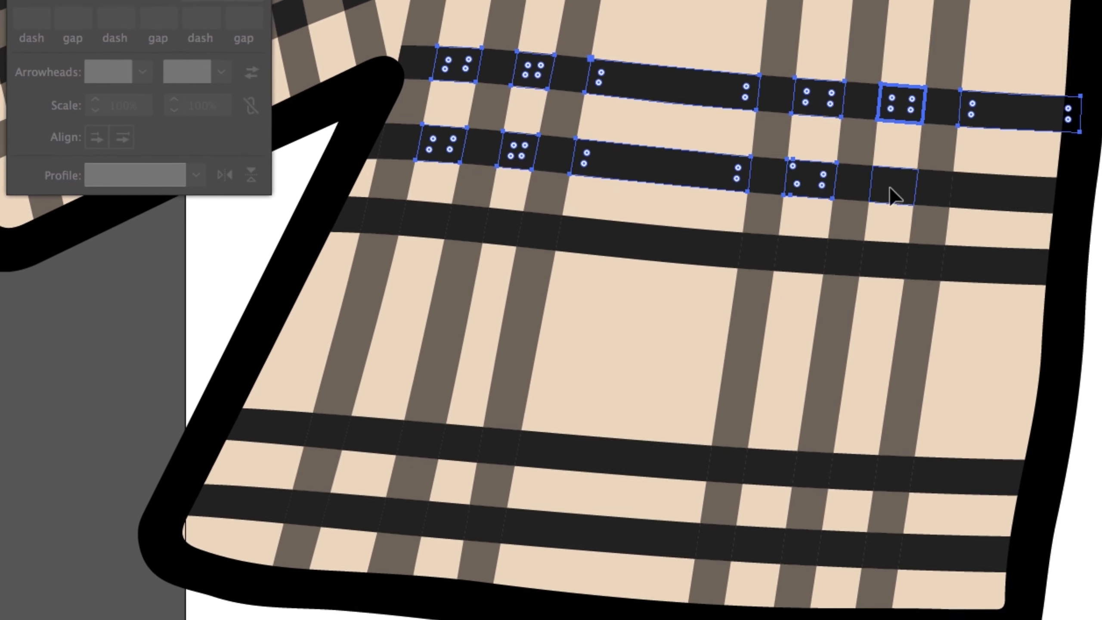
pyautogui.keyDown('shift'); pyautogui.click(892, 188); pyautogui.keyUp('shift')
pyautogui.keyDown('shift'); pyautogui.click(997, 195); pyautogui.keyUp('shift')
pyautogui.keyDown('shift'); pyautogui.click(985, 265); pyautogui.keyUp('shift')
pyautogui.keyDown('shift'); pyautogui.click(885, 262); pyautogui.keyUp('shift')
pyautogui.keyDown('shift'); pyautogui.click(382, 496); pyautogui.keyUp('shift')
pyautogui.keyDown('shift'); pyautogui.click(395, 423); pyautogui.keyUp('shift')
pyautogui.keyDown('shift'); pyautogui.click(477, 430); pyautogui.keyUp('shift')
pyautogui.keyDown('shift'); pyautogui.click(462, 501); pyautogui.keyUp('shift')
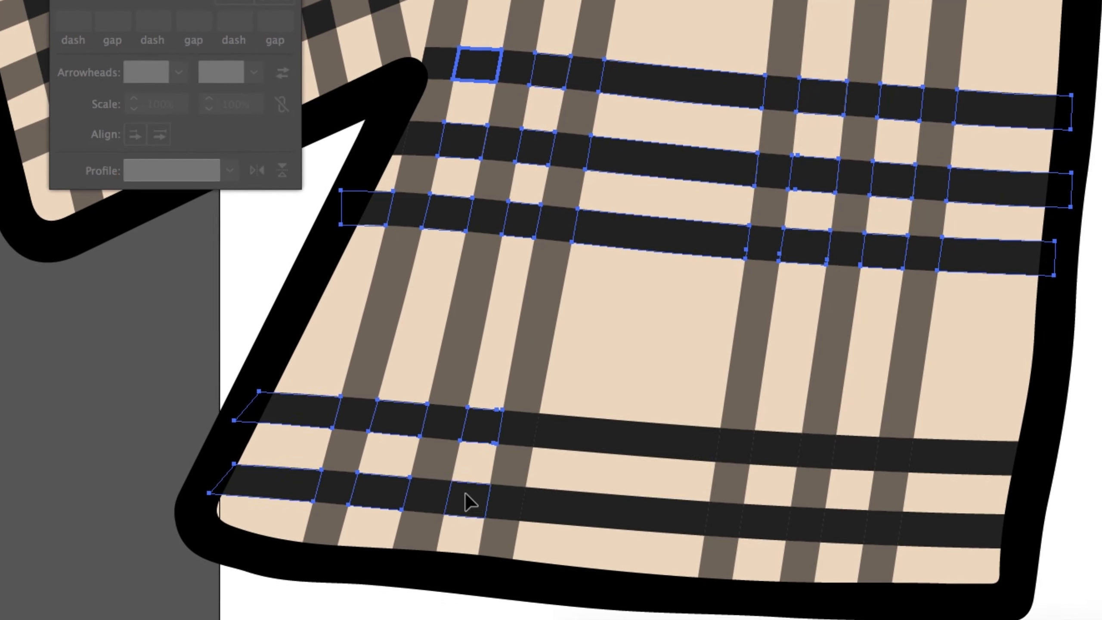
pyautogui.keyDown('shift'); pyautogui.click(599, 512); pyautogui.keyUp('shift')
pyautogui.keyDown('shift'); pyautogui.click(620, 442); pyautogui.keyUp('shift')
pyautogui.keyDown('shift'); pyautogui.click(774, 454); pyautogui.keyUp('shift')
pyautogui.keyDown('shift'); pyautogui.click(770, 526); pyautogui.keyUp('shift')
pyautogui.press('i')
pyautogui.click(881, 312)
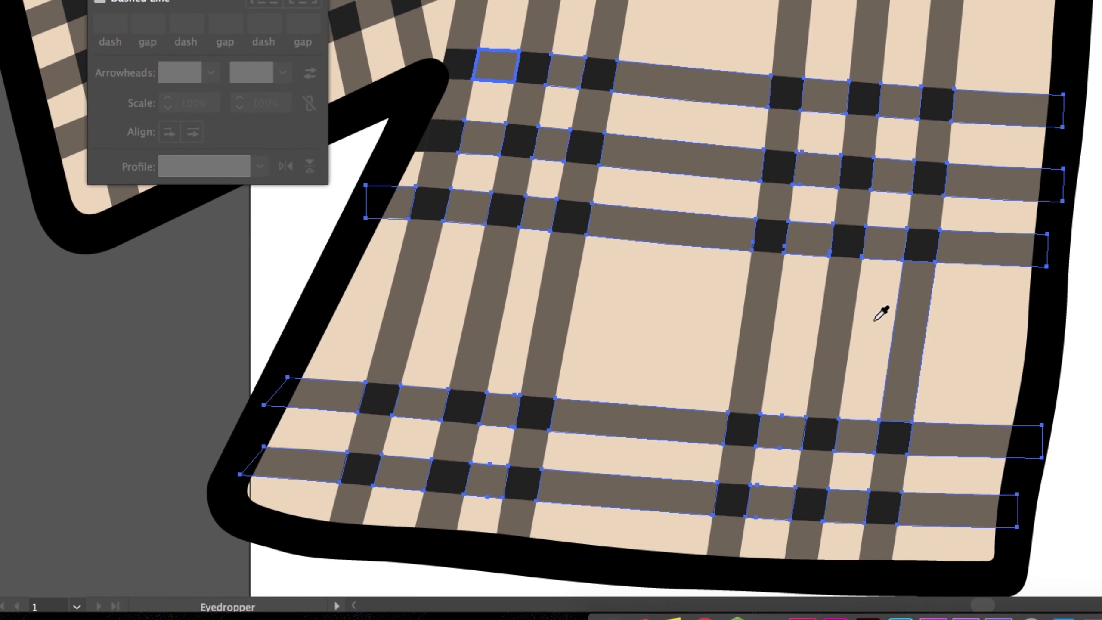
# Select the beige gaps between the stripes on the shirts and fill them with the cream sampled from the reference plaid.
pyautogui.hscroll(-5, 881, 313)
pyautogui.keyDown('shift'); pyautogui.click(470, 338); pyautogui.keyUp('shift')
pyautogui.keyDown('shift'); pyautogui.click(540, 312); pyautogui.keyUp('shift')
pyautogui.keyDown('shift'); pyautogui.click(540, 332); pyautogui.keyUp('shift')
pyautogui.keyDown('shift'); pyautogui.click(583, 288); pyautogui.keyUp('shift')
pyautogui.keyDown('shift'); pyautogui.click(601, 343); pyautogui.keyUp('shift')
pyautogui.keyDown('shift'); pyautogui.click(624, 352); pyautogui.keyUp('shift')
pyautogui.keyDown('shift'); pyautogui.click(670, 334); pyautogui.keyUp('shift')
pyautogui.keyDown('shift'); pyautogui.click(635, 412); pyautogui.keyUp('shift')
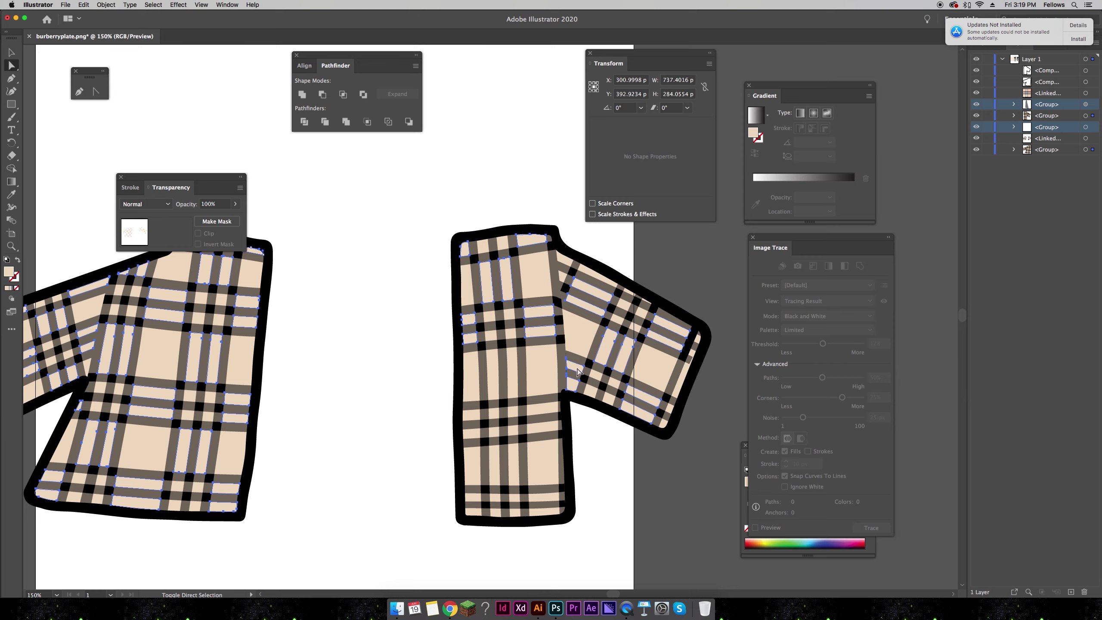
pyautogui.hscroll(-5, 633, 415)
pyautogui.scroll(-3, 633, 414)
pyautogui.press('i')
pyautogui.click(49, 393)
pyautogui.hscroll(6, 50, 393)
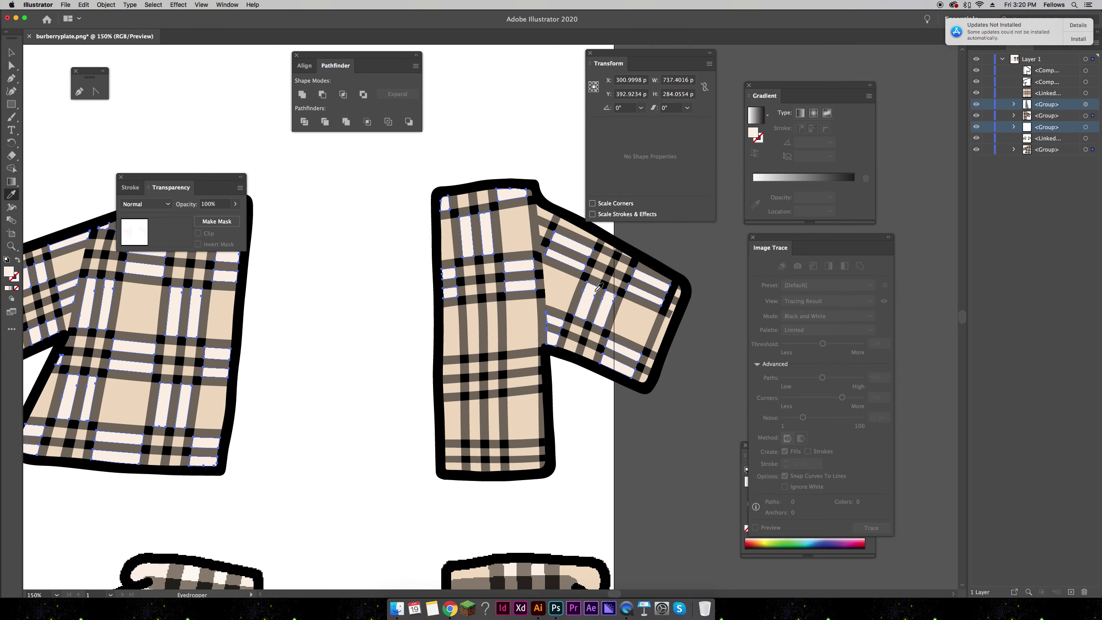
pyautogui.press('v')
pyautogui.click(720, 352)
# Check the small stripe pieces at the right shirt's sleeve cuff by selecting them.
pyautogui.press('super+equal')
pyautogui.press('super+equal')
pyautogui.press('super+equal')
pyautogui.hscroll(8, 721, 352)
pyautogui.press('super+equal')
pyautogui.press('a')
pyautogui.click(513, 319)
pyautogui.keyDown('shift'); pyautogui.click(471, 407); pyautogui.keyUp('shift')
pyautogui.click(516, 302)
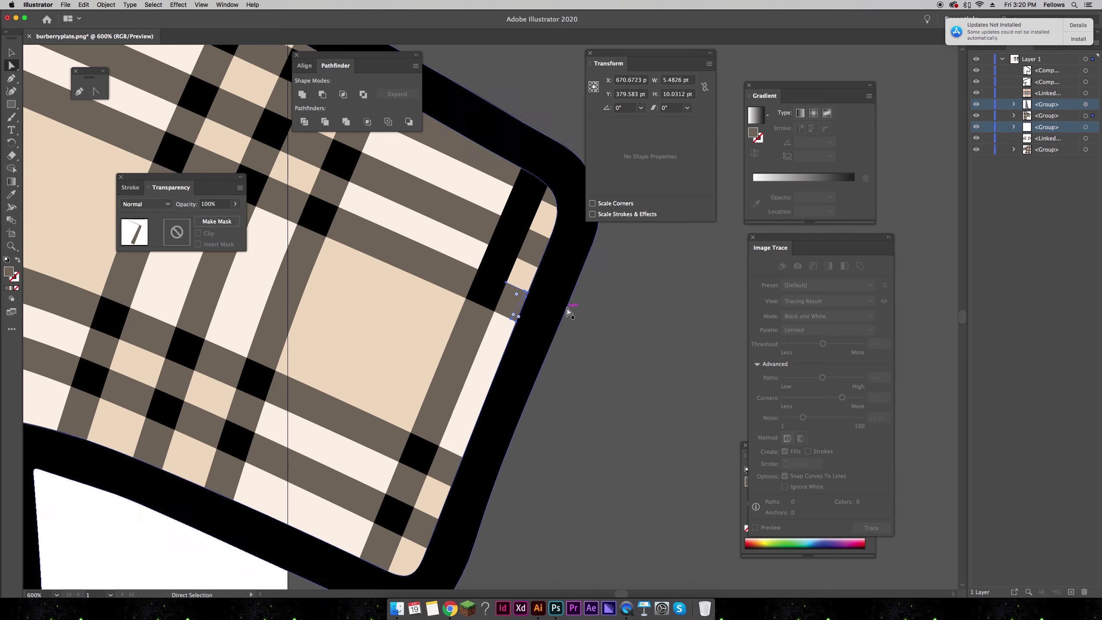
pyautogui.press('super+equal')
pyautogui.press('super+equal')
pyautogui.press('super+shift+a')
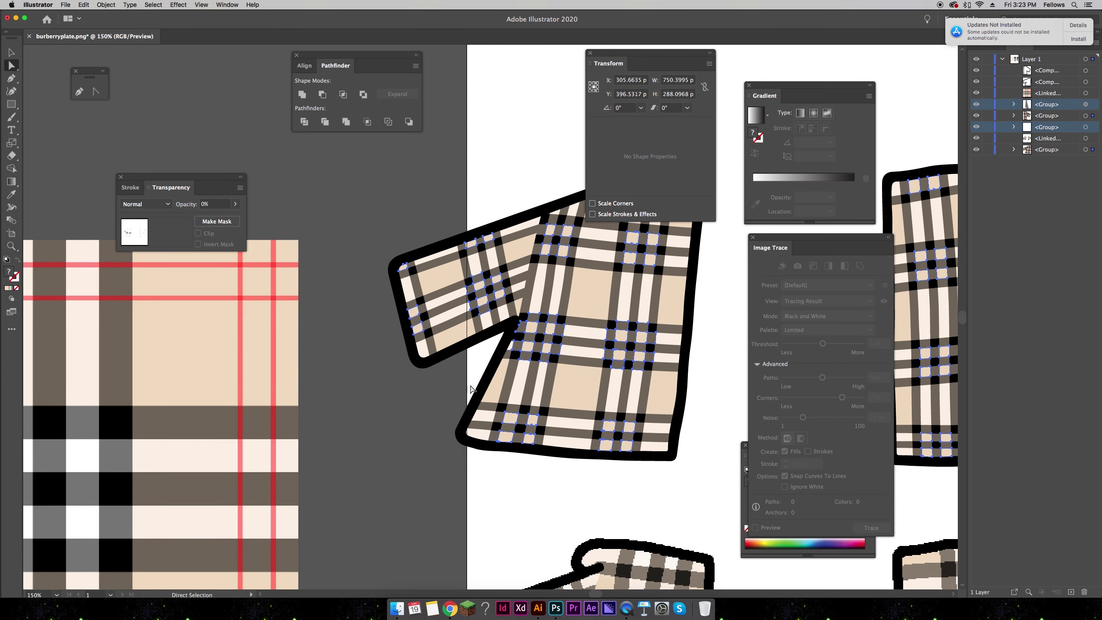
# Replace the current selection with the brown stripe segments between the black squares at the left shirt's sleeve cuff.
pyautogui.press('Delete')
pyautogui.click(420, 338)
pyautogui.keyDown('shift'); pyautogui.click(427, 324); pyautogui.keyUp('shift')
pyautogui.keyDown('shift'); pyautogui.click(416, 321); pyautogui.keyUp('shift')
pyautogui.keyDown('shift'); pyautogui.click(422, 308); pyautogui.keyUp('shift')
pyautogui.keyDown('shift'); pyautogui.click(411, 302); pyautogui.keyUp('shift')
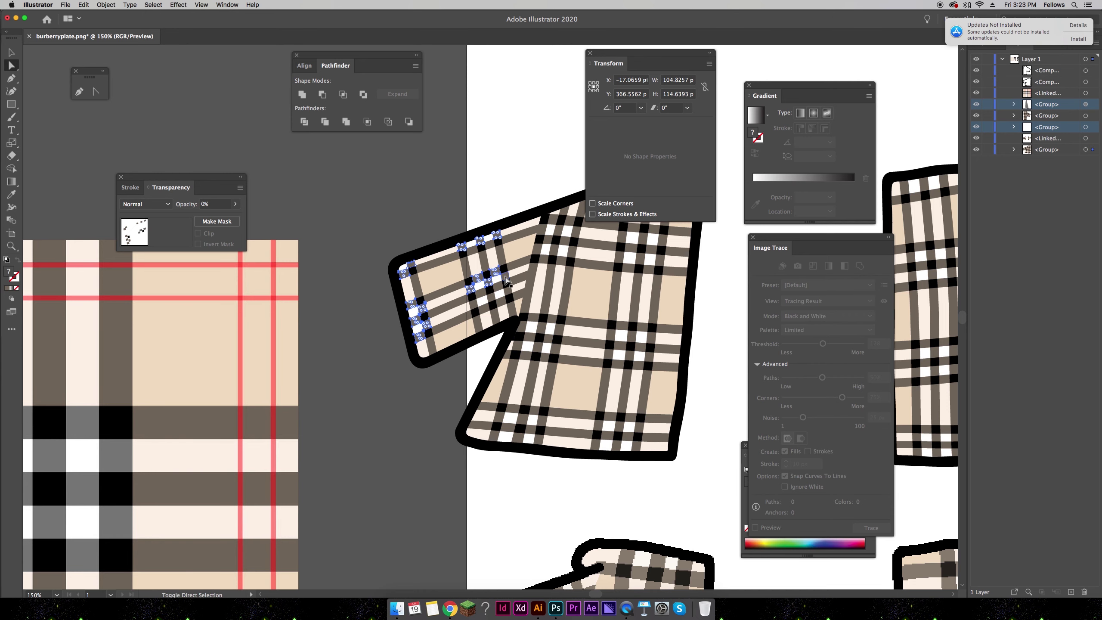
# Add the brown segments between the black squares on the left shirt's middle and lower body to the selection.
pyautogui.keyDown('shift'); pyautogui.click(556, 349); pyautogui.keyUp('shift')
pyautogui.keyDown('shift'); pyautogui.click(621, 325); pyautogui.keyUp('shift')
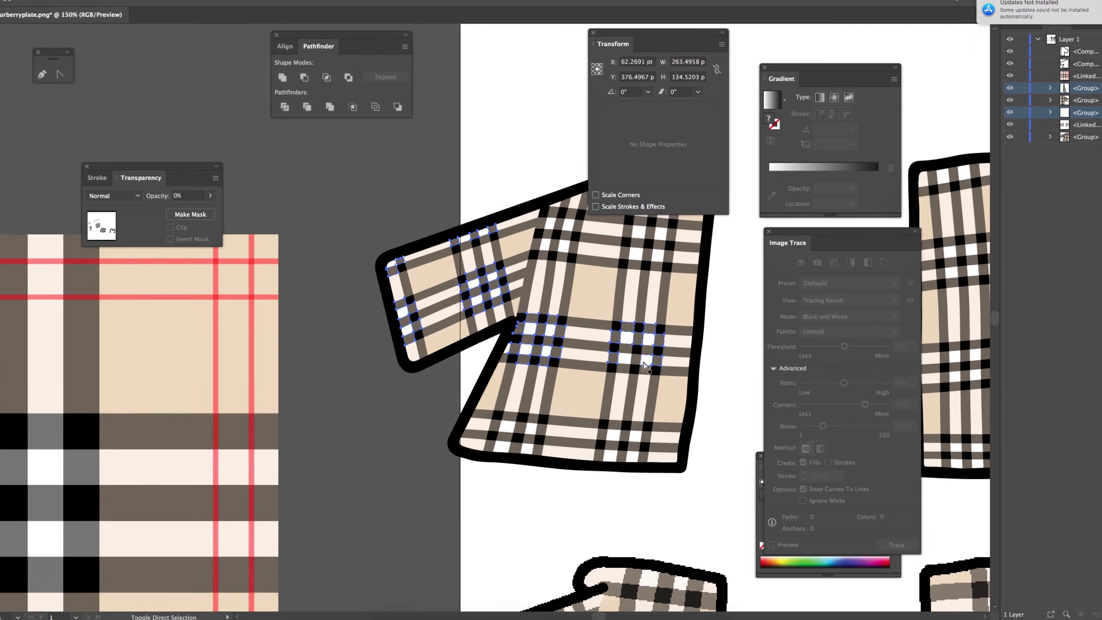
pyautogui.keyDown('shift'); pyautogui.click(640, 347); pyautogui.keyUp('shift')
pyautogui.keyDown('shift'); pyautogui.click(532, 410); pyautogui.keyUp('shift')
pyautogui.keyDown('shift'); pyautogui.click(519, 420); pyautogui.keyUp('shift')
pyautogui.keyDown('shift'); pyautogui.click(498, 417); pyautogui.keyUp('shift')
pyautogui.keyDown('shift'); pyautogui.click(597, 424); pyautogui.keyUp('shift')
pyautogui.keyDown('shift'); pyautogui.click(610, 416); pyautogui.keyUp('shift')
pyautogui.keyDown('shift'); pyautogui.click(654, 454); pyautogui.keyUp('shift')
# Add the brown segments between the black squares on the left shirt's upper body to the selection.
pyautogui.scroll(5, 650, 458)
pyautogui.keyDown('shift'); pyautogui.click(546, 357); pyautogui.keyUp('shift')
pyautogui.keyDown('shift'); pyautogui.click(585, 373); pyautogui.keyUp('shift')
pyautogui.keyDown('shift'); pyautogui.click(455, 374); pyautogui.keyUp('shift')
pyautogui.keyDown('shift'); pyautogui.click(432, 372); pyautogui.keyUp('shift')
pyautogui.keyDown('shift'); pyautogui.click(424, 359); pyautogui.keyUp('shift')
pyautogui.keyDown('shift'); pyautogui.click(431, 331); pyautogui.keyUp('shift')
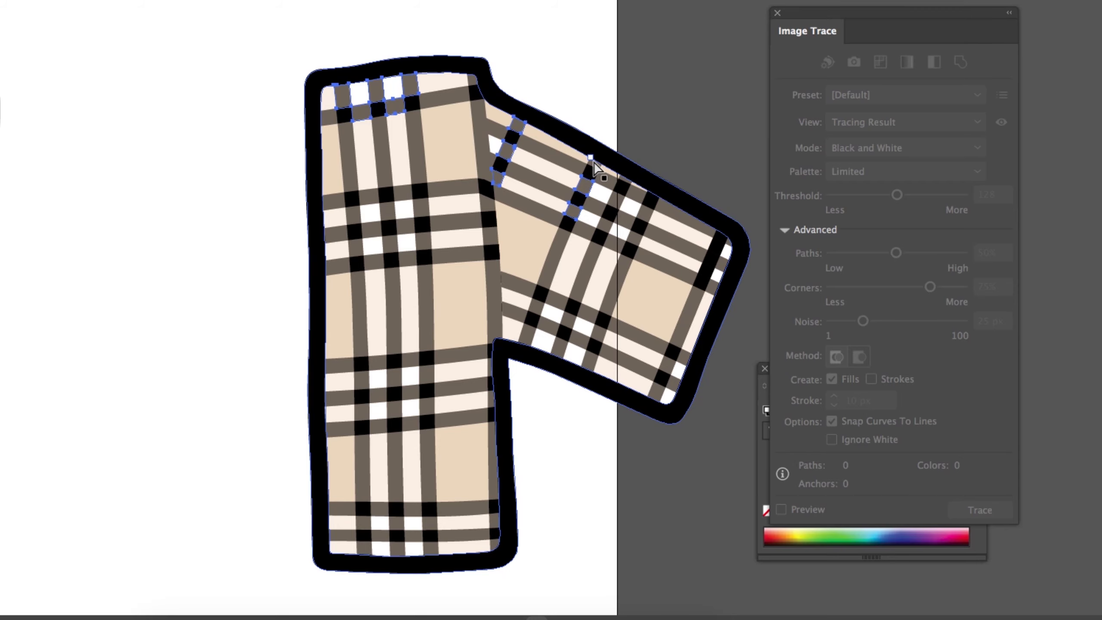
# Add the brown segments between the black squares on the right shirt's sleeve and body to the selection.
pyautogui.keyDown('shift'); pyautogui.click(625, 227); pyautogui.keyUp('shift')
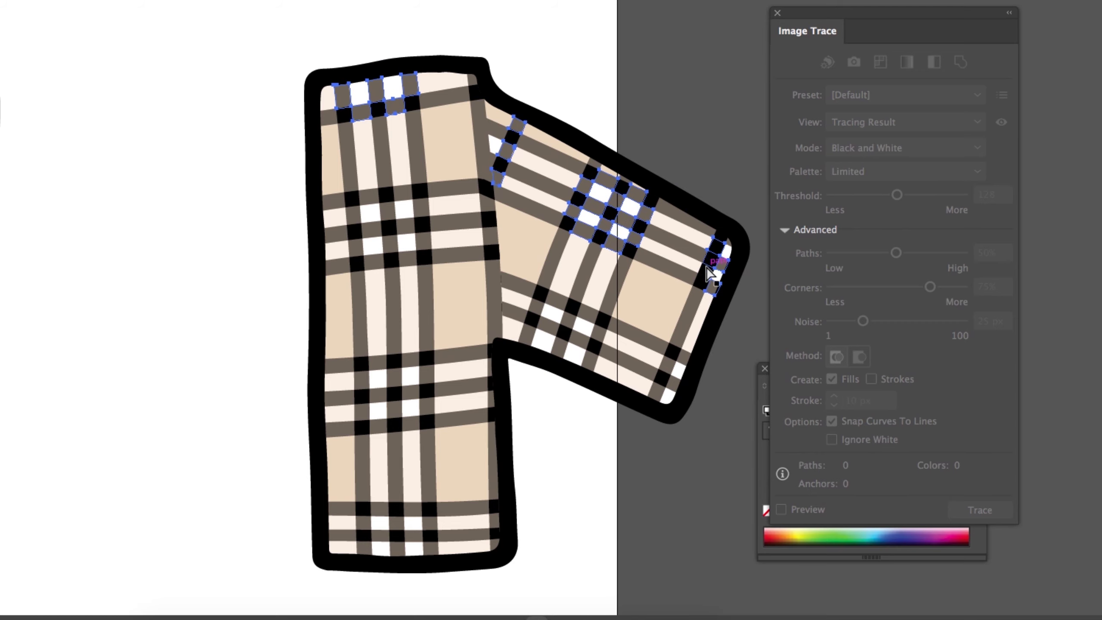
pyautogui.keyDown('shift'); pyautogui.click(529, 337); pyautogui.keyUp('shift')
pyautogui.keyDown('shift'); pyautogui.click(536, 308); pyautogui.keyUp('shift')
pyautogui.keyDown('shift'); pyautogui.click(568, 317); pyautogui.keyUp('shift')
pyautogui.keyDown('shift'); pyautogui.click(584, 311); pyautogui.keyUp('shift')
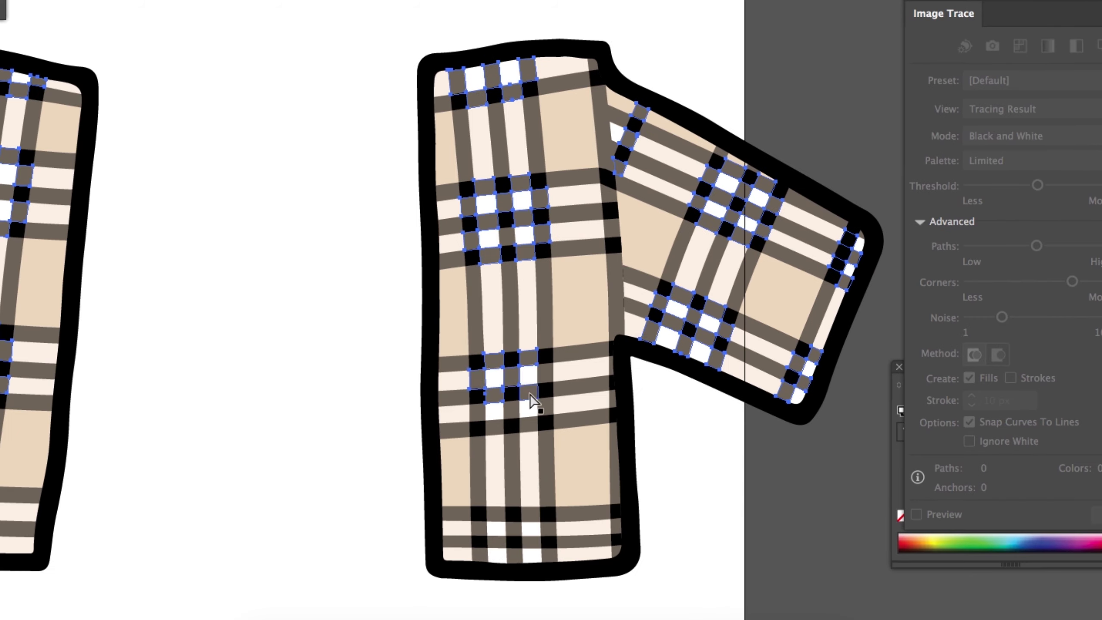
pyautogui.keyDown('shift'); pyautogui.click(529, 392); pyautogui.keyUp('shift')
pyautogui.keyDown('shift'); pyautogui.click(545, 373); pyautogui.keyUp('shift')
pyautogui.keyDown('shift'); pyautogui.click(545, 407); pyautogui.keyUp('shift')
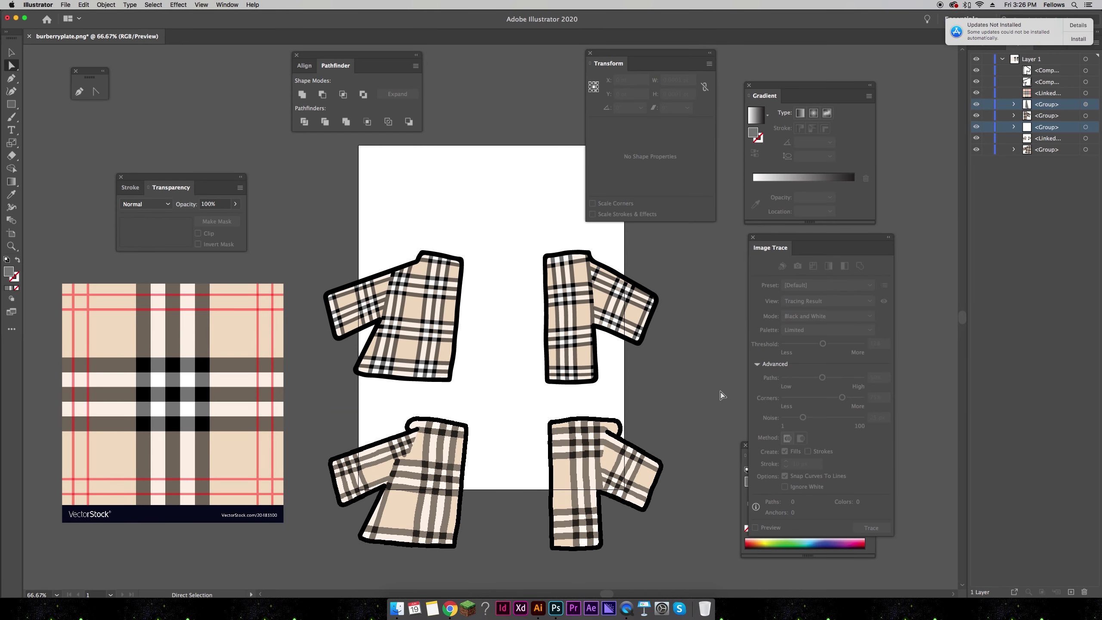
# Draw a thin 0.25 pt line down the beige band in the middle of the left shirt's body.
pyautogui.hotkey('ctrl', '=')
pyautogui.hotkey('ctrl', '=')
pyautogui.hotkey('ctrl', '=')
pyautogui.hotkey('ctrl', '=')
pyautogui.click(437, 106)
pyautogui.click(393, 315)
pyautogui.scroll(-3, 381, 438)
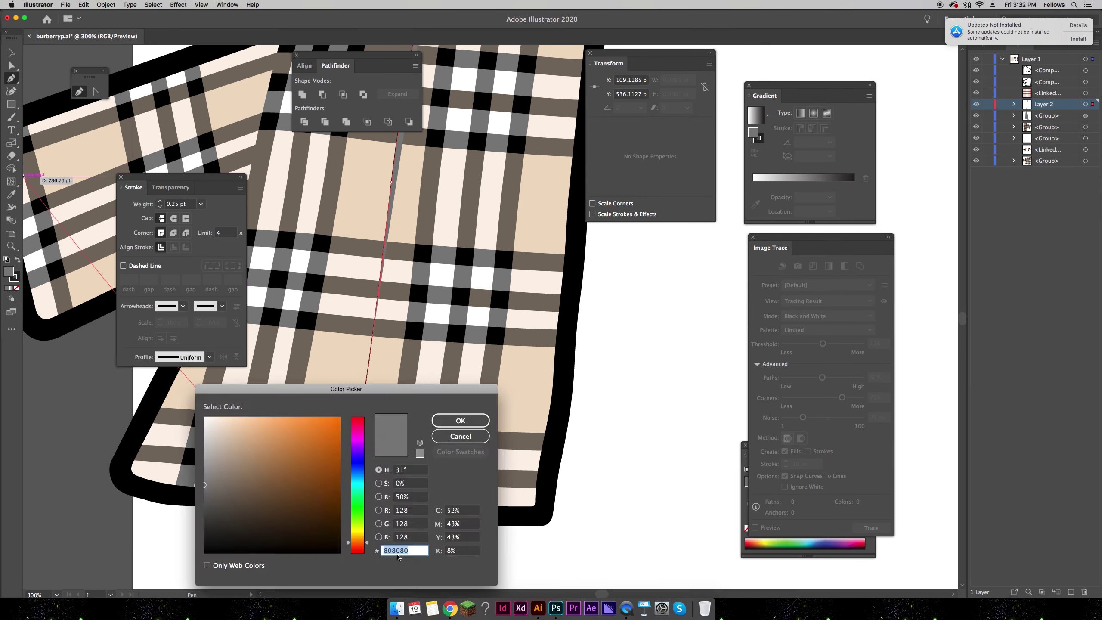
# Give the line no fill and a red stroke of C 0, M 79.62, Y 58.65, K 0.
pyautogui.click(460, 420)
pyautogui.click(16, 288)
pyautogui.doubleClick(16, 276)
pyautogui.click(357, 420)
pyautogui.click(294, 425)
pyautogui.click(448, 420)
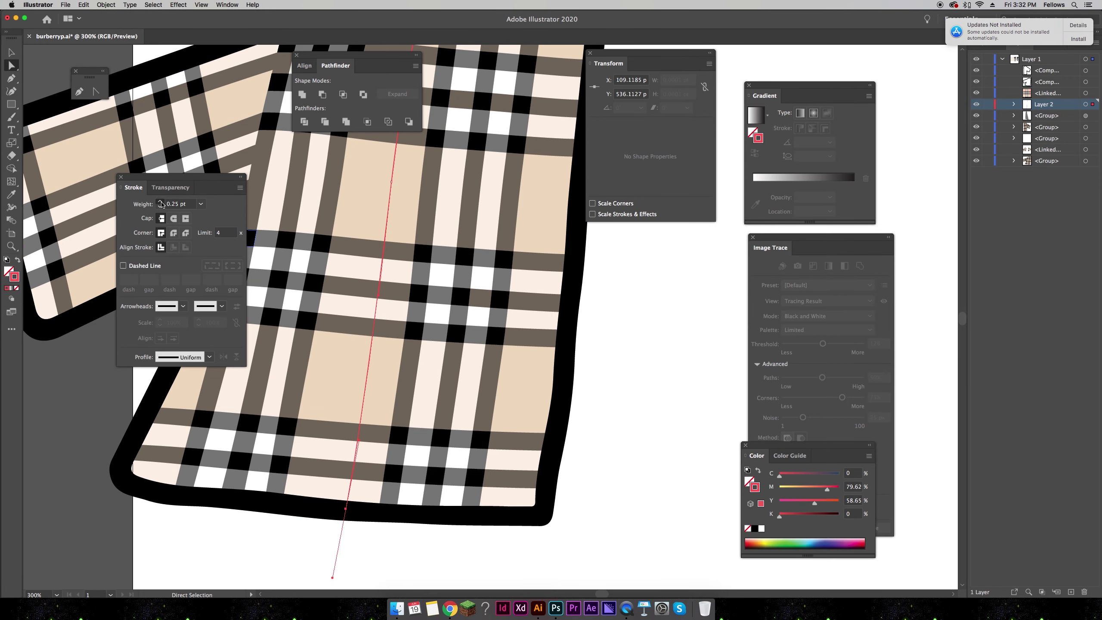
# Set the red line's weight to 1 pt and place copies of it on the left shirt's body.
pyautogui.hotkey('ctrl', '-')
pyautogui.keyDown('ctrl'); pyautogui.click(425, 243); pyautogui.keyUp('ctrl')
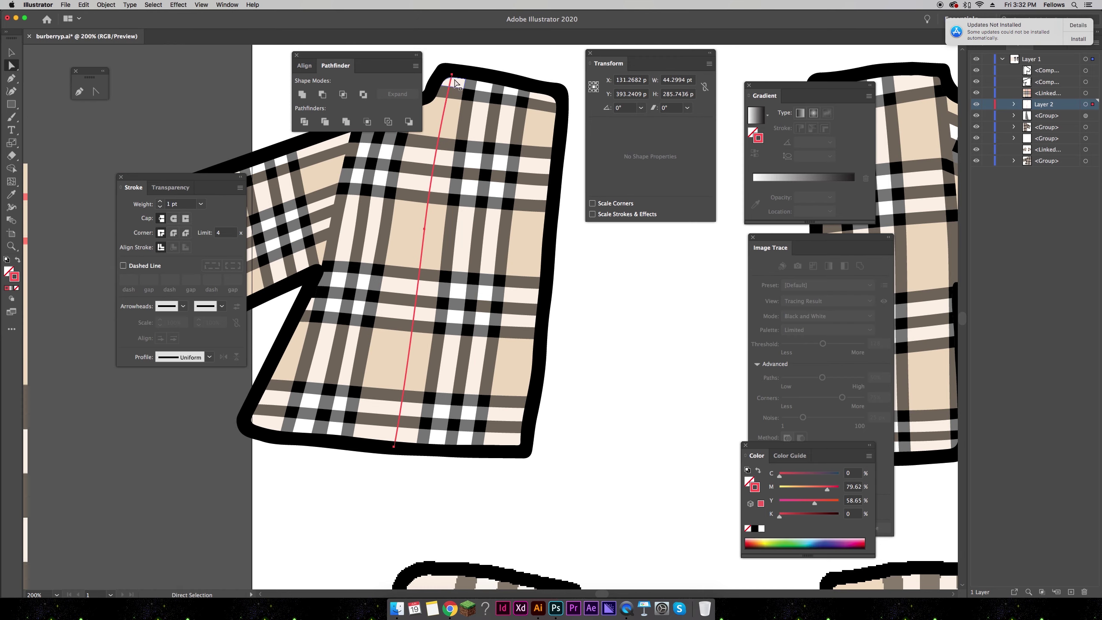
pyautogui.press('v')
pyautogui.moveTo(441, 265); pyautogui.dragTo(412, 266)
pyautogui.moveTo(420, 266); pyautogui.dragTo(516, 266)
pyautogui.click(615, 307)
# Draw a 0.75 pt red line across the left shirt's sleeve near the armhole and adjust its end at the seam.
pyautogui.press('p')
pyautogui.click(548, 243)
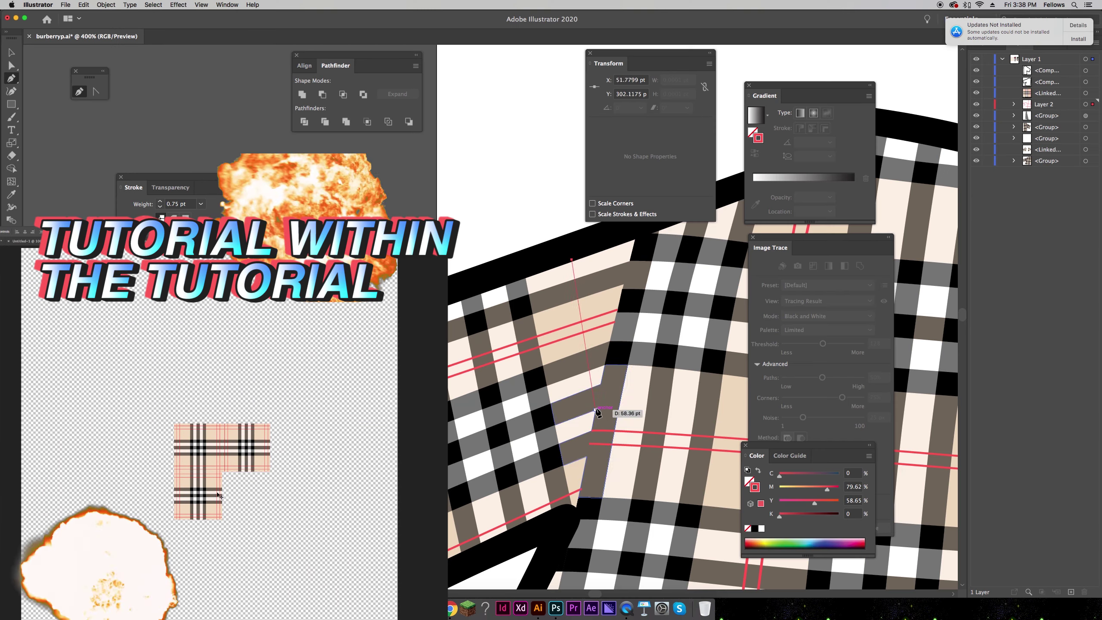
pyautogui.click(596, 409)
pyautogui.press('a')
pyautogui.moveTo(490, 317); pyautogui.dragTo(607, 389)
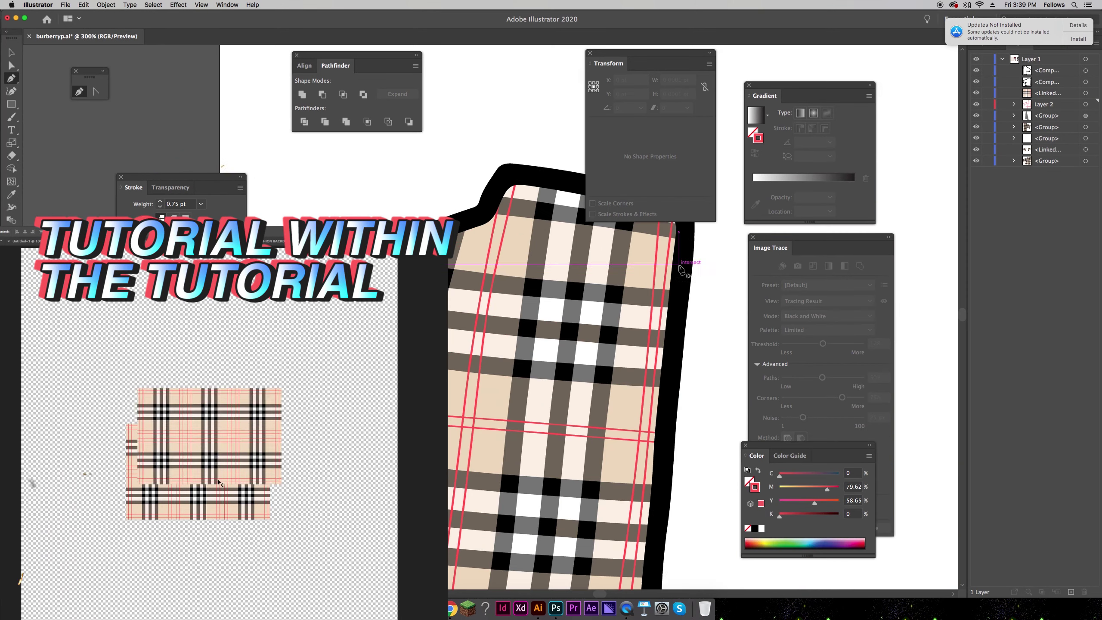
# Add a pair of red cross lines over the left shirt's upper body and adjust their placement.
pyautogui.click(679, 265)
pyautogui.press('a')
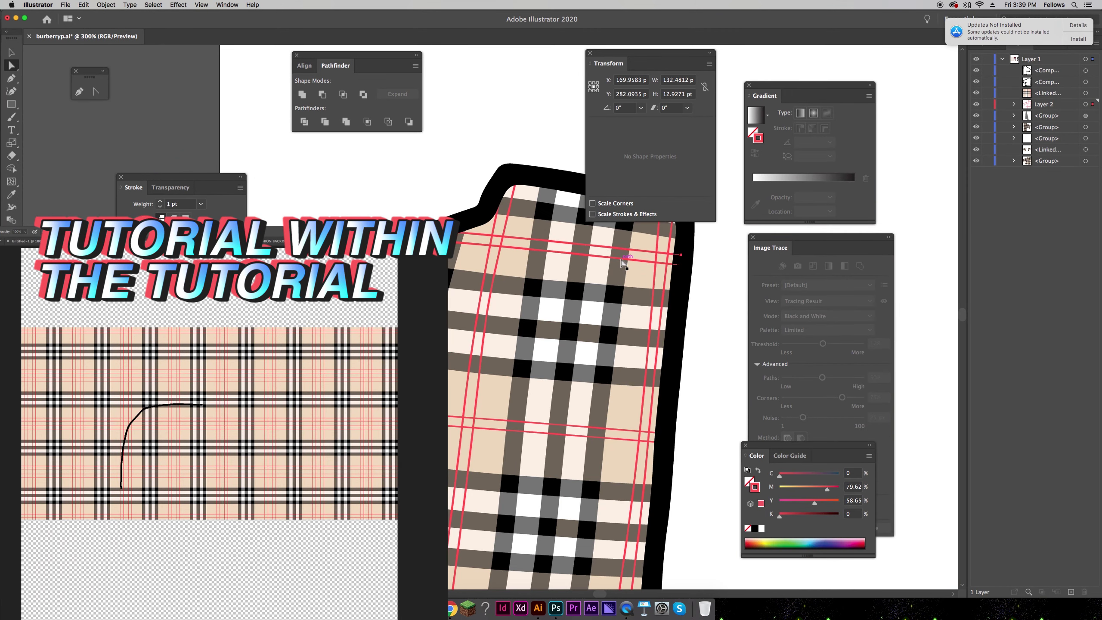
pyautogui.press('super+minus')
pyautogui.press('super+minus')
pyautogui.press('super+minus')
pyautogui.press('super+minus')
pyautogui.click(648, 342)
pyautogui.moveTo(481, 276); pyautogui.dragTo(487, 273)
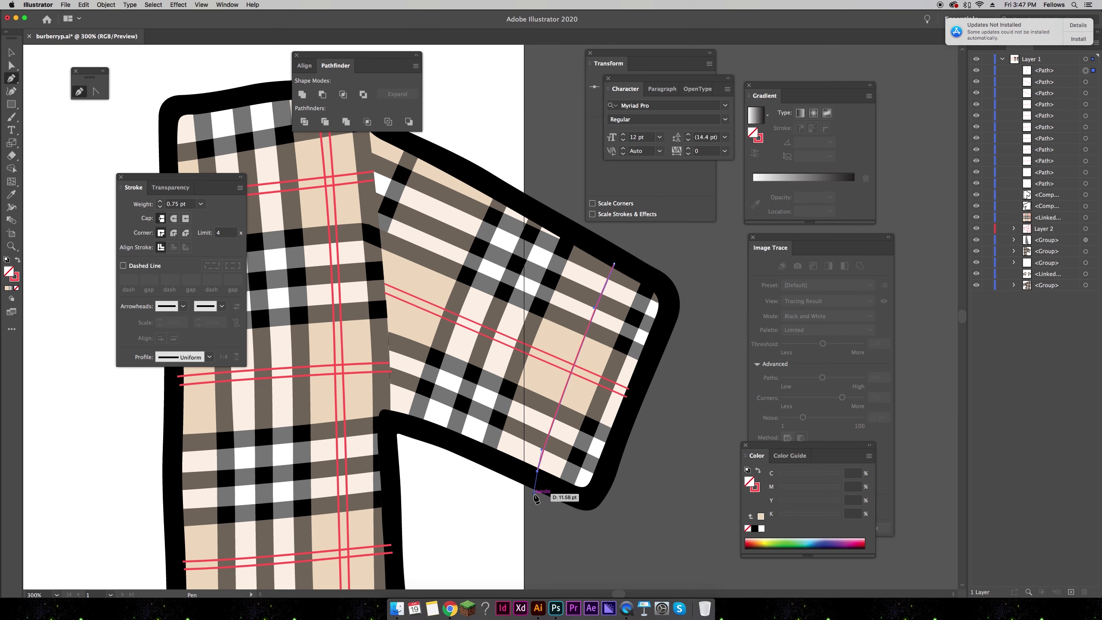
# Copy the red line near the right sleeve's cuff beside itself and draw another 0.75 pt line near the armhole.
pyautogui.moveTo(552, 442); pyautogui.dragTo(561, 443)
pyautogui.press('p')
pyautogui.click(460, 177)
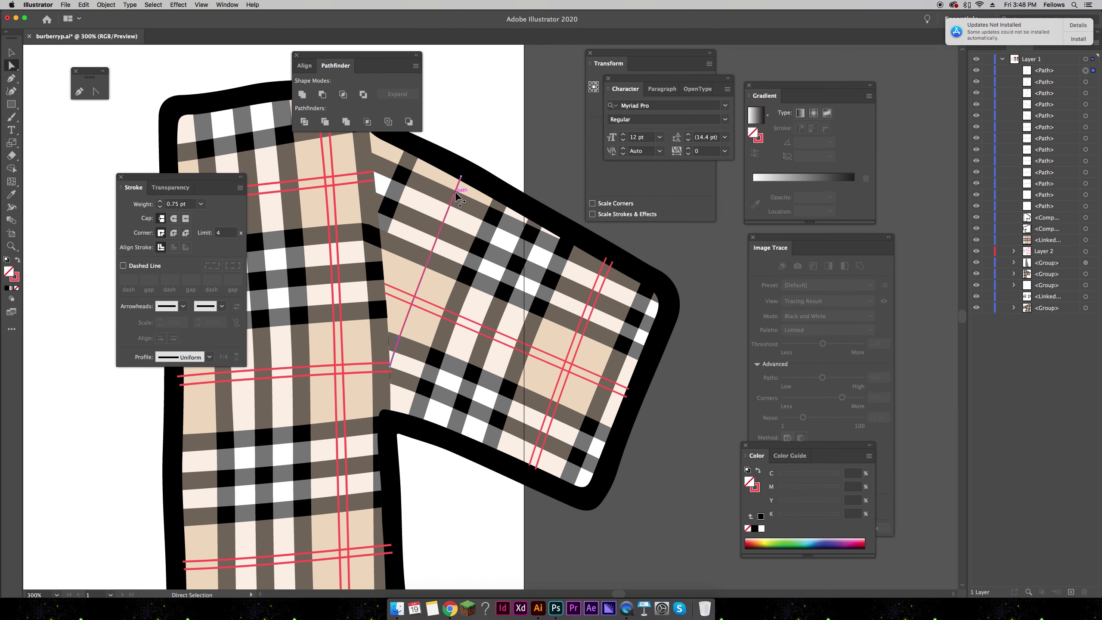
# Move the two compound paths of the shirt outlines to the top of the layer stack.
pyautogui.click(1046, 229)
pyautogui.keyDown('shift'); pyautogui.click(1046, 240); pyautogui.keyUp('shift')
pyautogui.moveTo(1047, 234); pyautogui.dragTo(1044, 65)
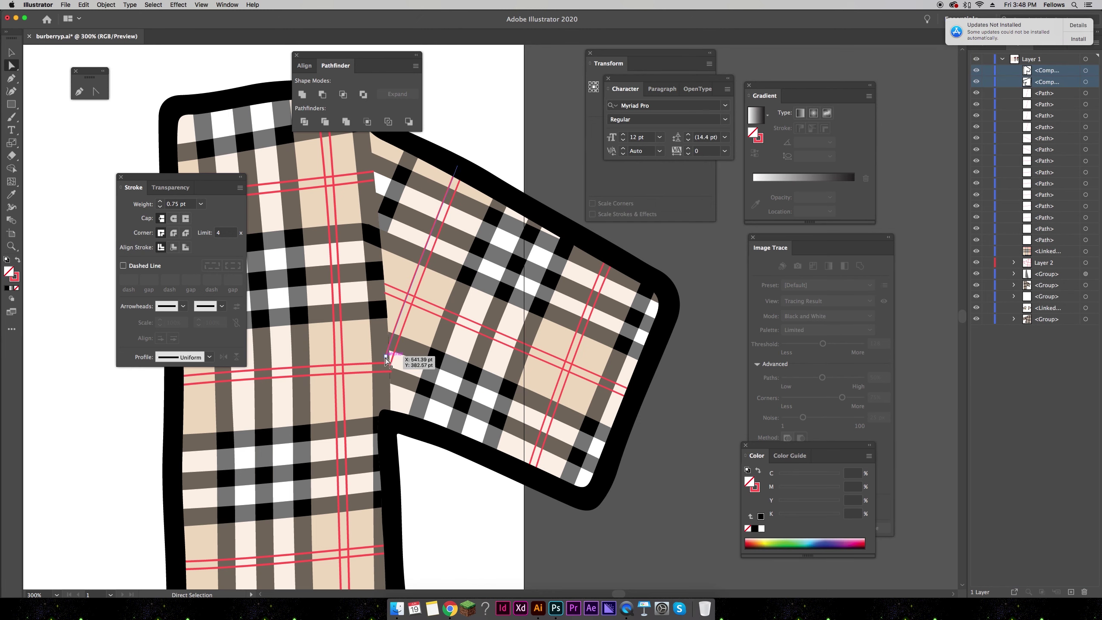
# Adjust the lower end of the red line at the right shirt's armhole to fit the sleeve seam.
pyautogui.click(386, 356)
pyautogui.press('super+equal')
pyautogui.press('super+equal')
pyautogui.press('super+equal')
pyautogui.moveTo(508, 345); pyautogui.dragTo(498, 299)
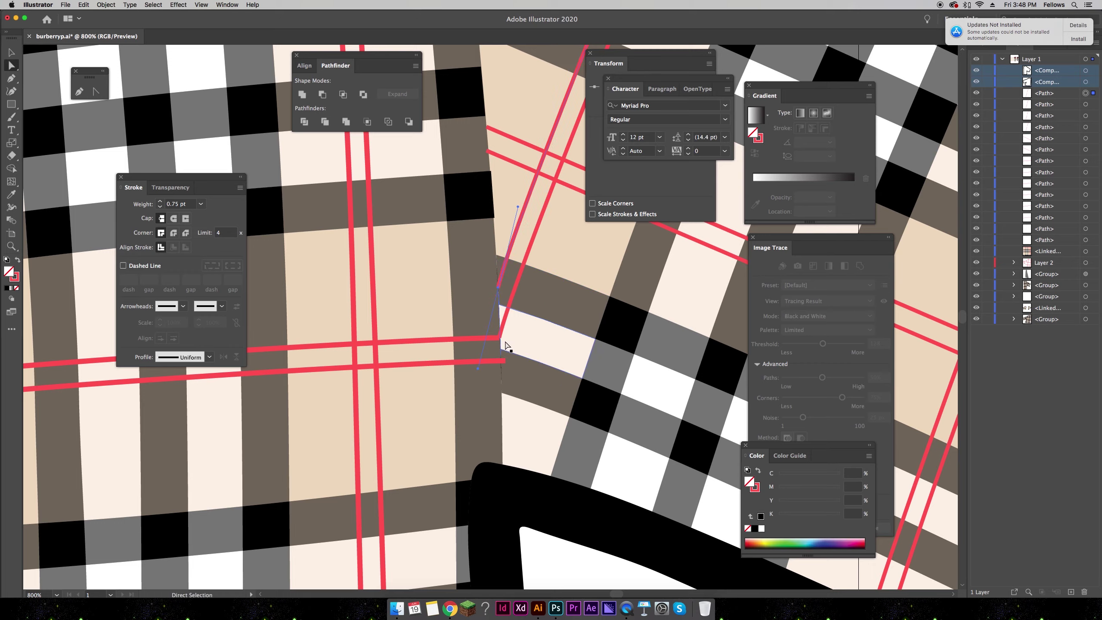
pyautogui.press('super+minus')
pyautogui.press('super+minus')
pyautogui.press('super+minus')
pyautogui.press('super+minus')
pyautogui.press('super+minus')
pyautogui.press('super+minus')
pyautogui.press('super+minus')
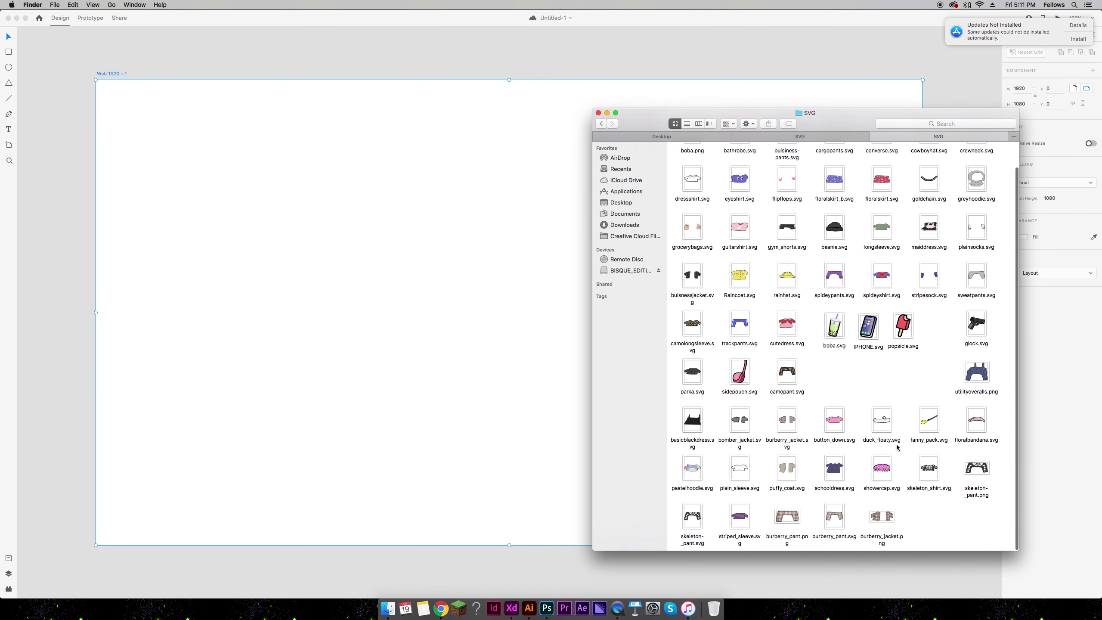
# Switch to Adobe XD, place burberry_jacket.svg on the artboard and enlarge the jacket to about 2022 by 811.
pyautogui.moveTo(786, 420); pyautogui.dragTo(698, 398)
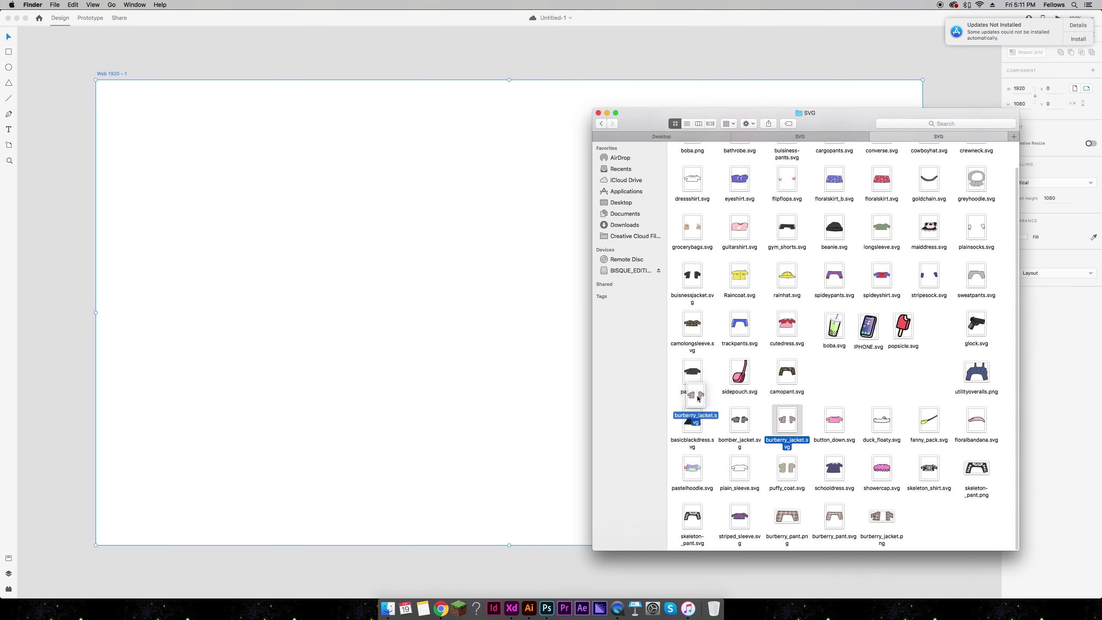
pyautogui.moveTo(449, 181); pyautogui.dragTo(276, 147)
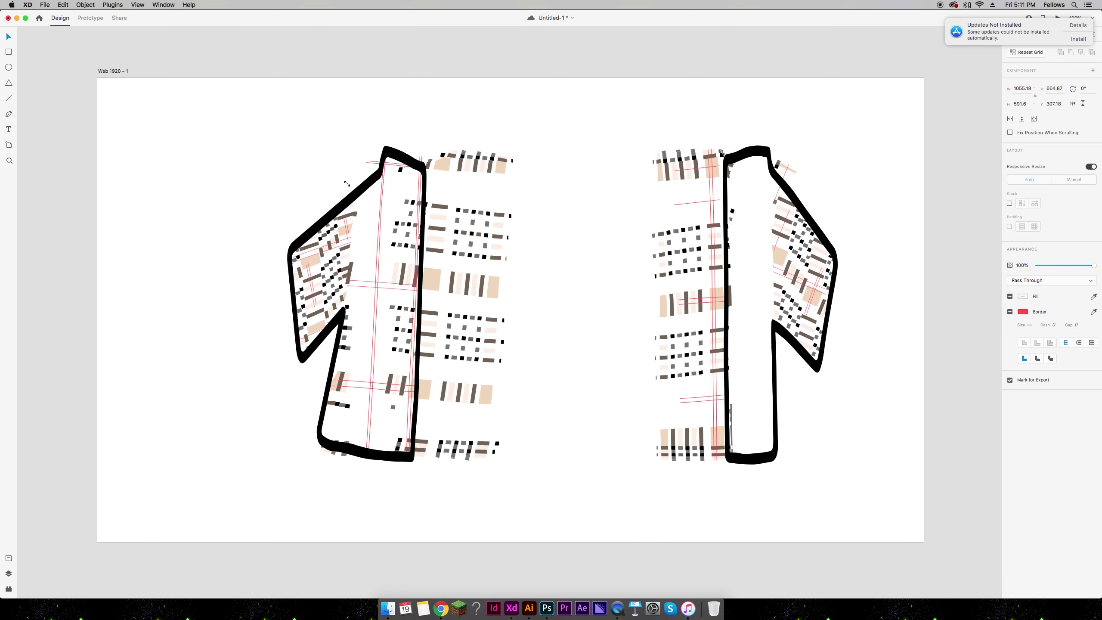
pyautogui.moveTo(390, 215); pyautogui.dragTo(504, 331)
pyautogui.moveTo(364, 239); pyautogui.dragTo(104, 92)
pyautogui.moveTo(838, 172); pyautogui.dragTo(1010, 30)
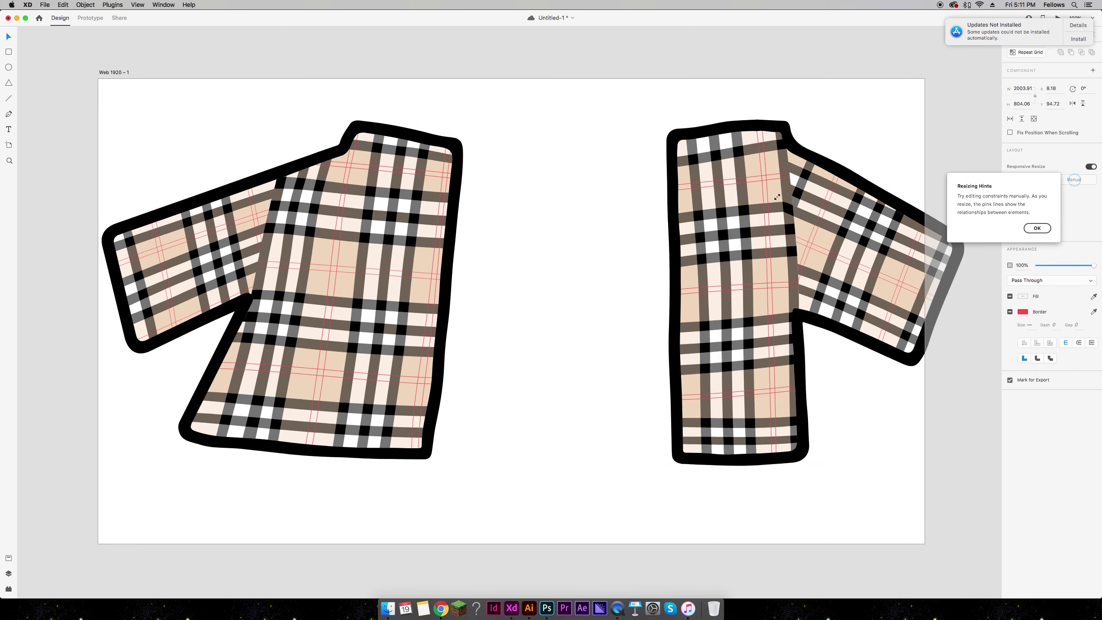
# Examine the edges between the plaid pieces on the imported jacket up close.
pyautogui.scroll(10, 776, 197)
pyautogui.scroll(10, 299, 315)
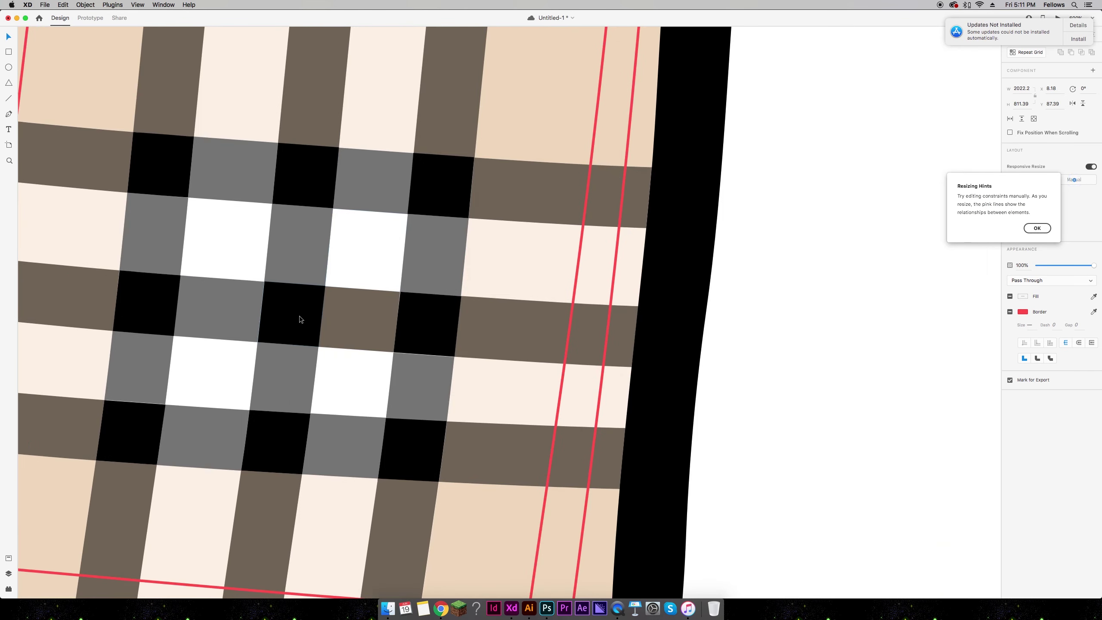
pyautogui.scroll(-8, 297, 317)
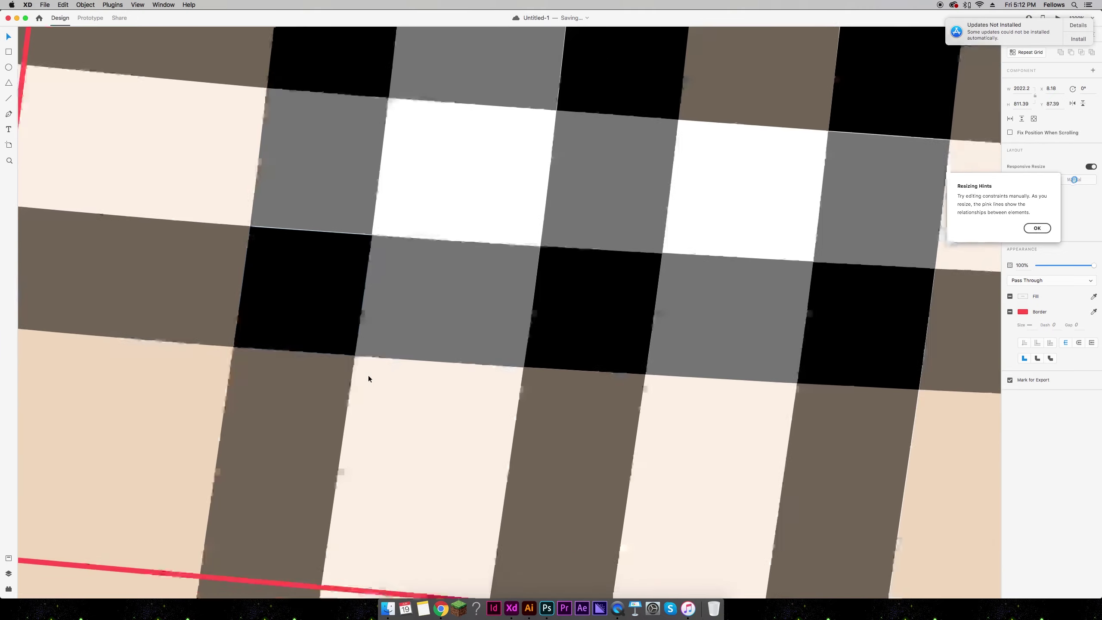
pyautogui.hscroll(10, 368, 376)
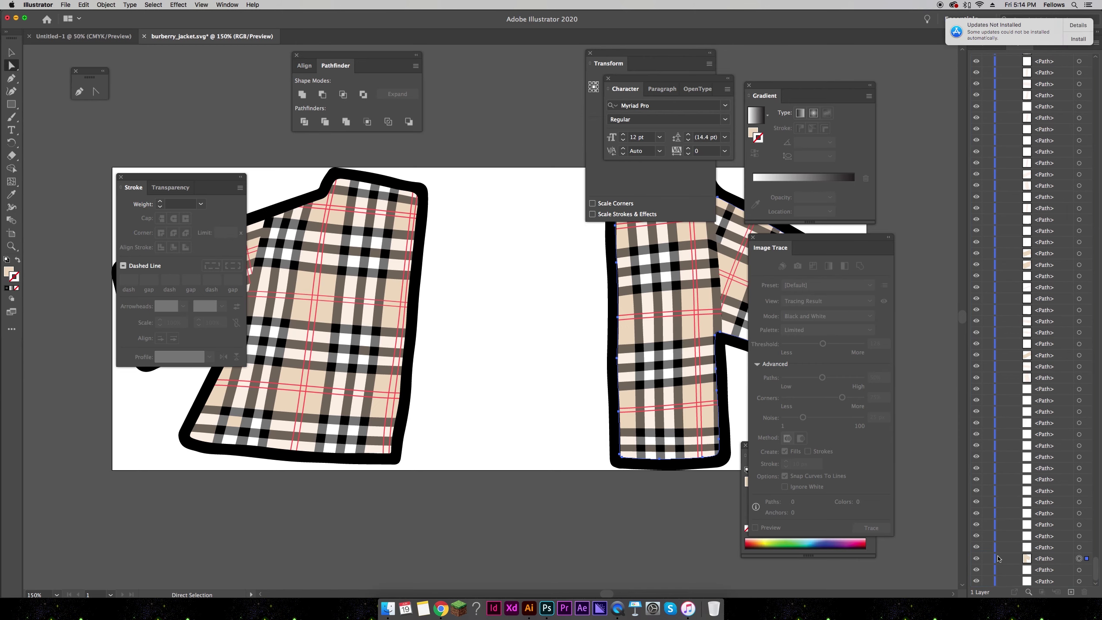
# Switch to Illustrator and select the bottommost path in burberry_jacket.svg.
pyautogui.keyDown('shift'); pyautogui.click(1045, 569); pyautogui.keyUp('shift')
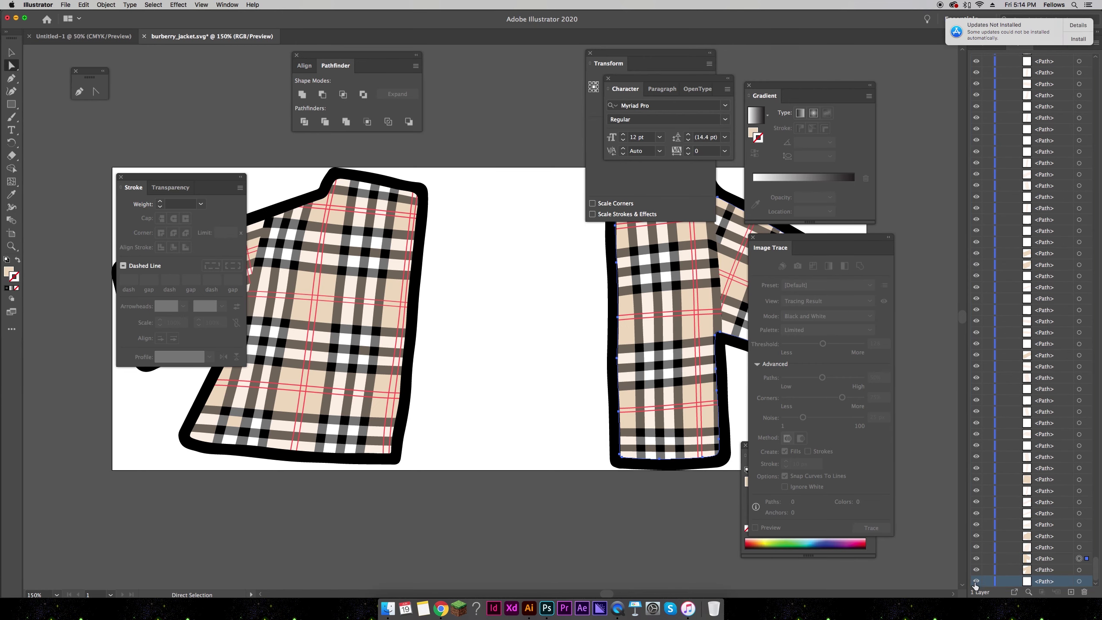